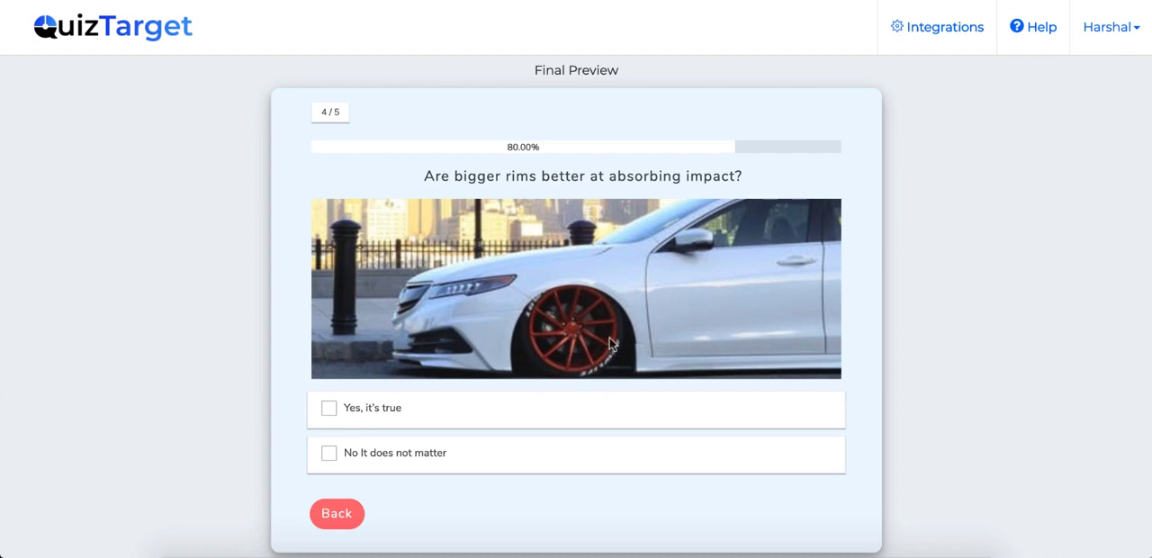
# Step: Answer "Yes, it's true" to the rims question and submit the results form with the respondent's name and e-mail
pyautogui.click(436, 417)
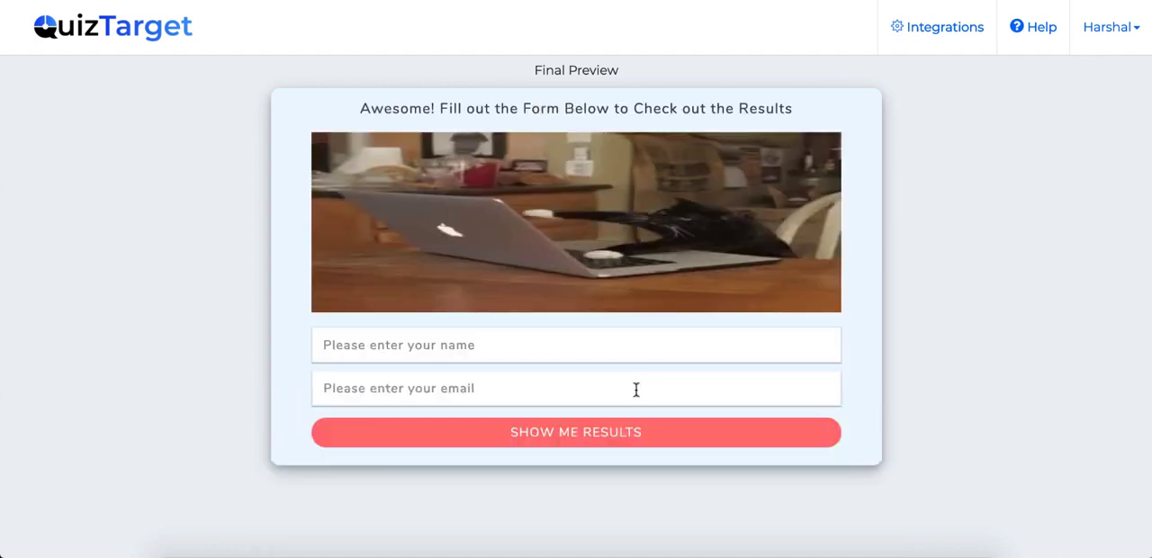
pyautogui.click(484, 338)
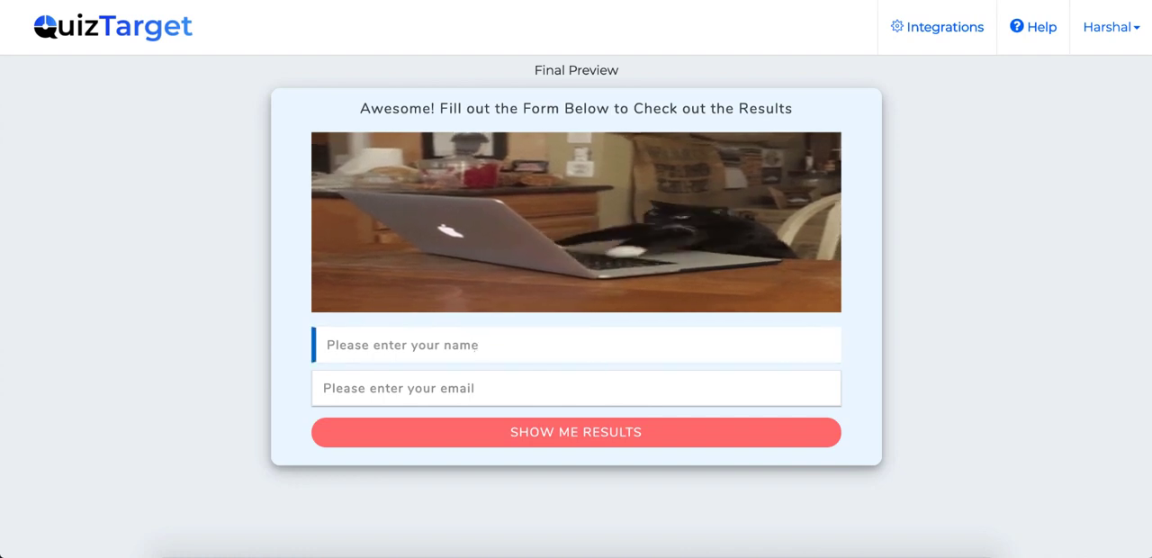
pyautogui.write('harshal')
pyautogui.press('Tab')
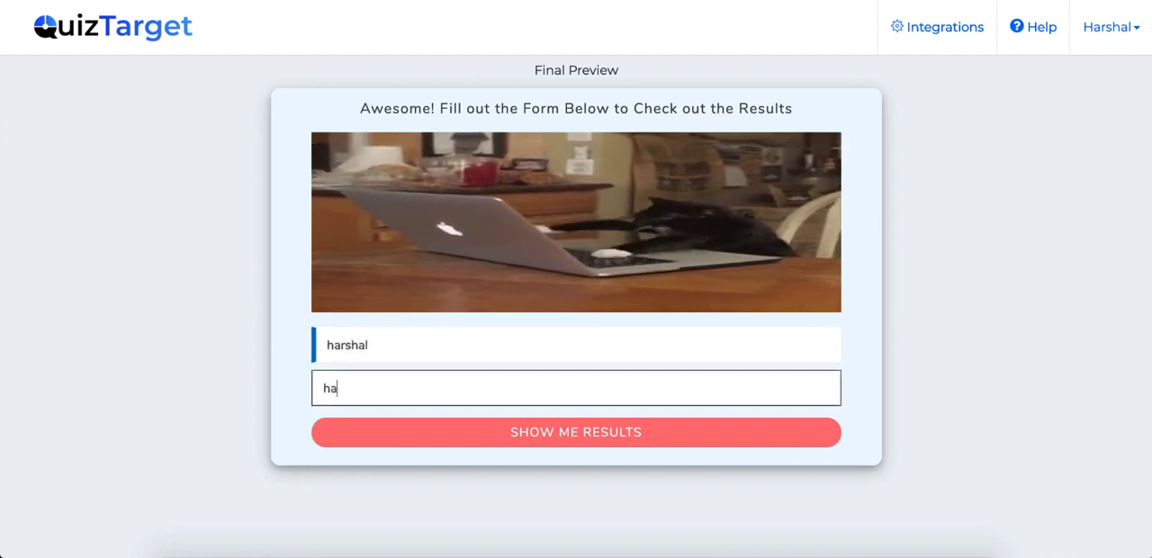
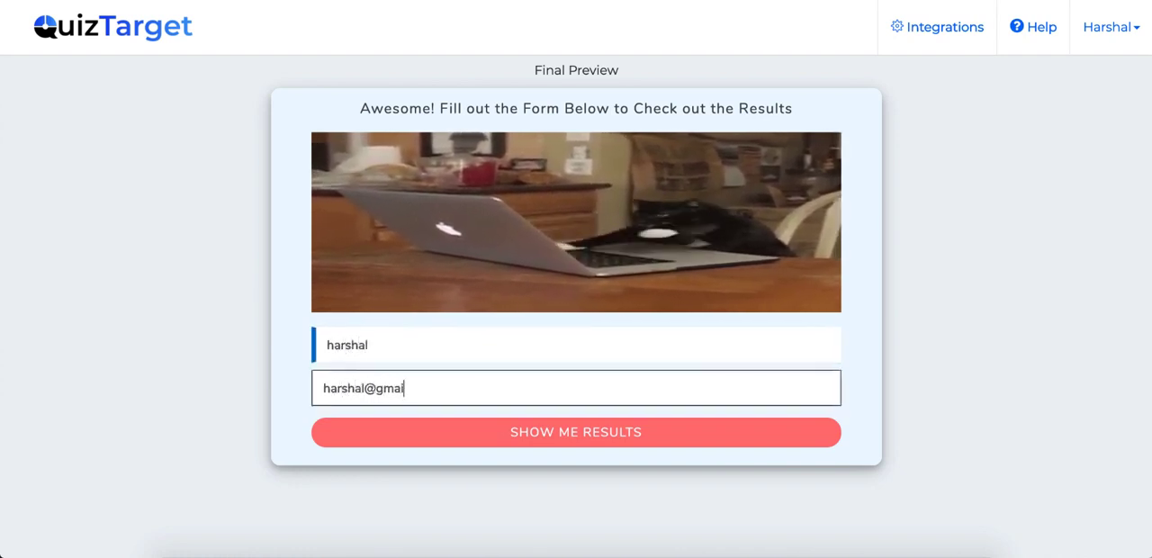
pyautogui.click(572, 432)
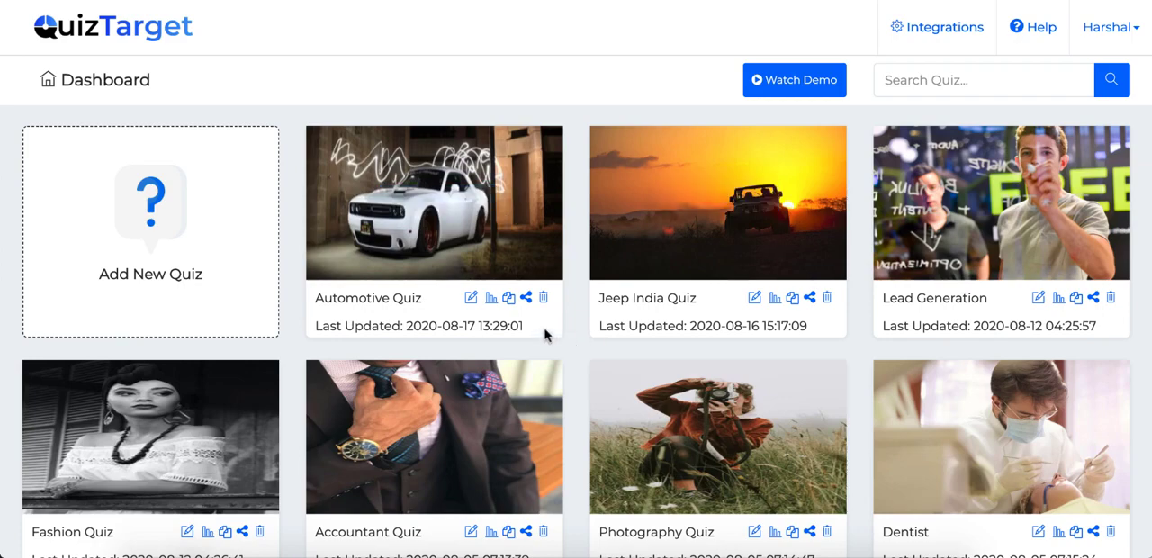
# Step: Create a new quiz named test and choose the Assessment quiz type
pyautogui.scroll(-3, 828, 243)
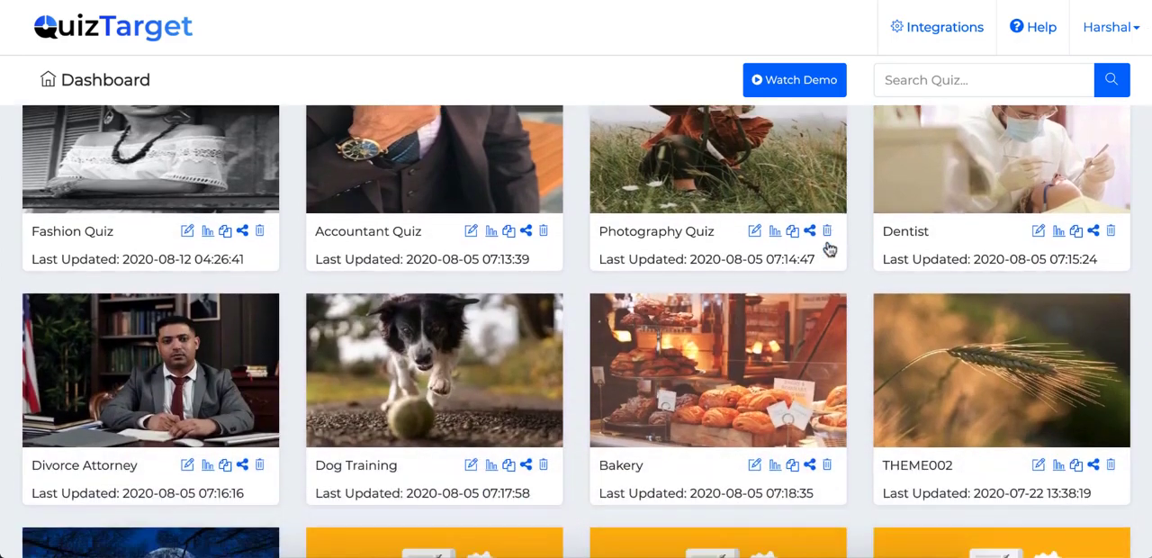
pyautogui.scroll(3, 828, 249)
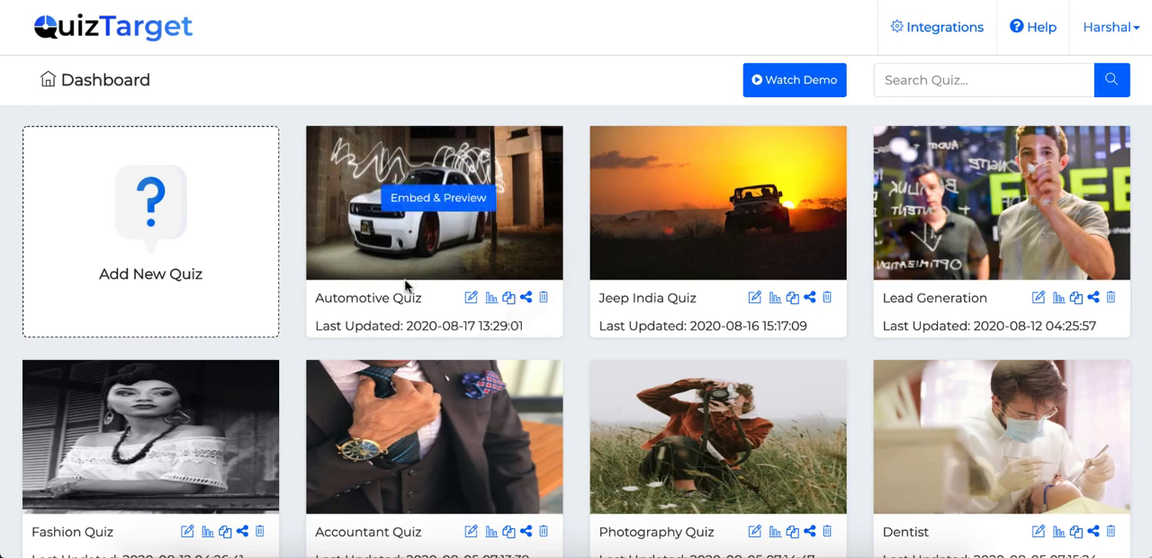
pyautogui.click(183, 235)
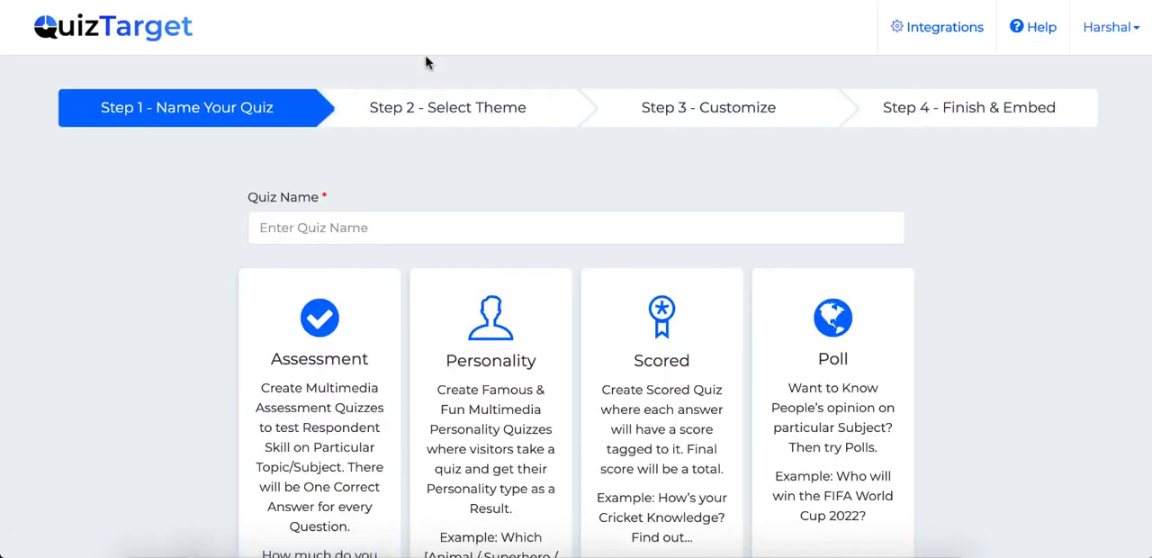
pyautogui.click(330, 232)
pyautogui.write('test')
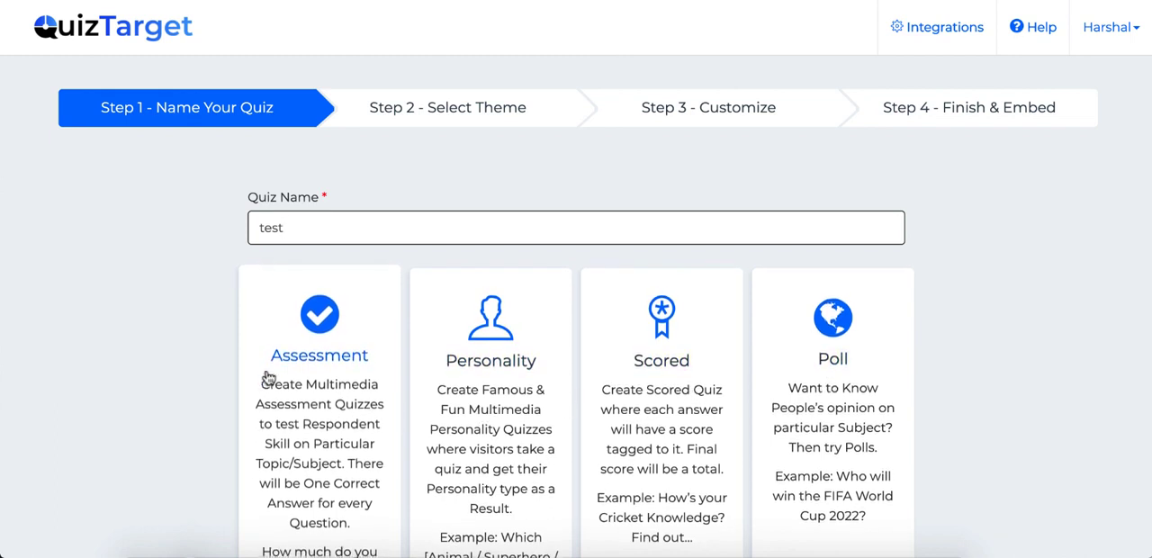
pyautogui.scroll(-2, 306, 465)
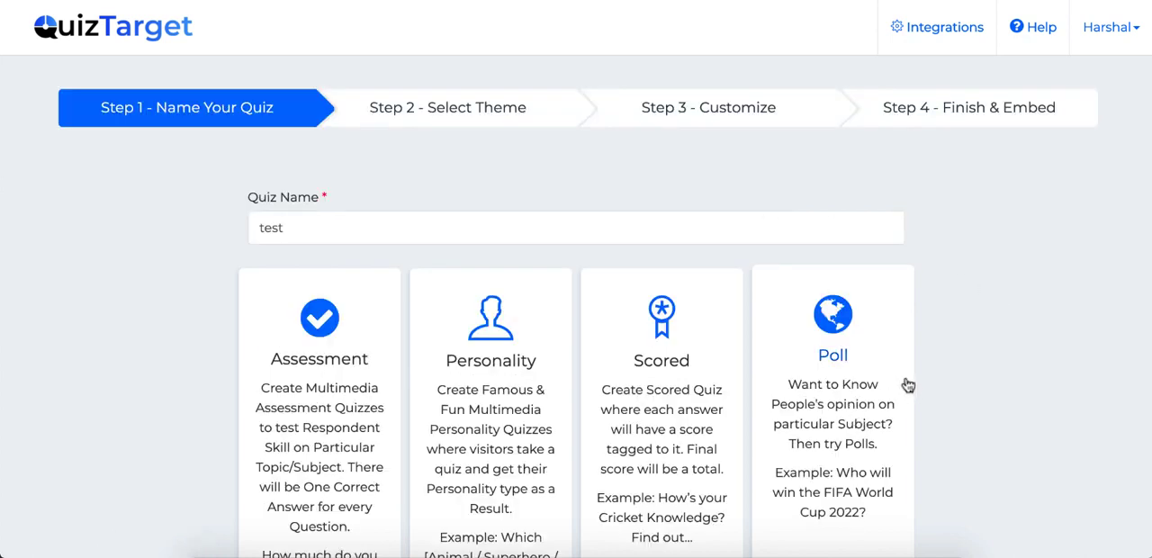
pyautogui.click(335, 396)
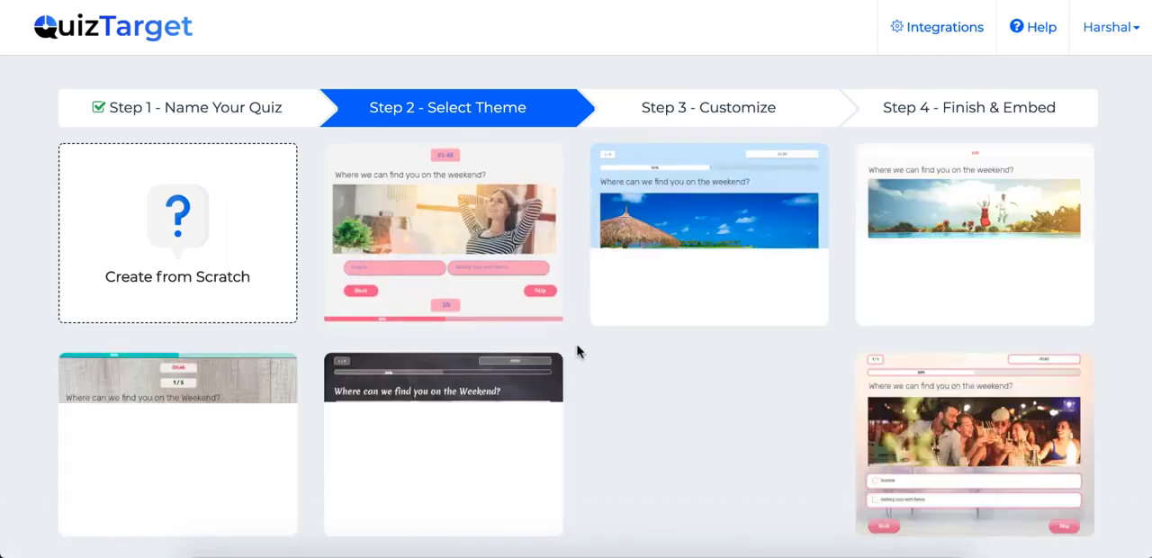
# Step: Look through the themes and apply the light blue one with the thatched beach umbrella image
pyautogui.scroll(-1, 579, 350)
pyautogui.scroll(1, 579, 351)
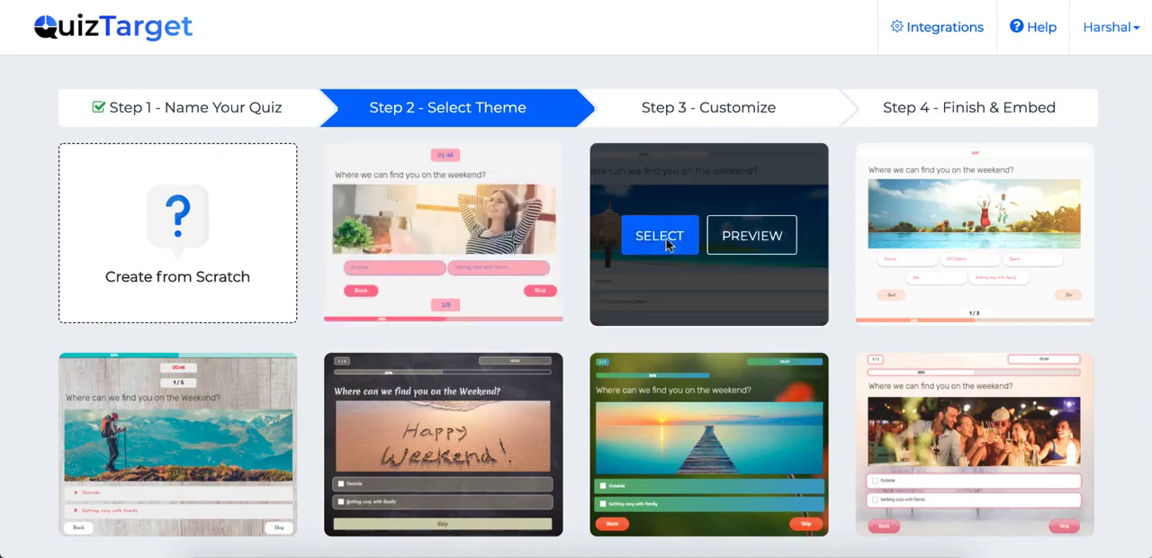
pyautogui.click(666, 239)
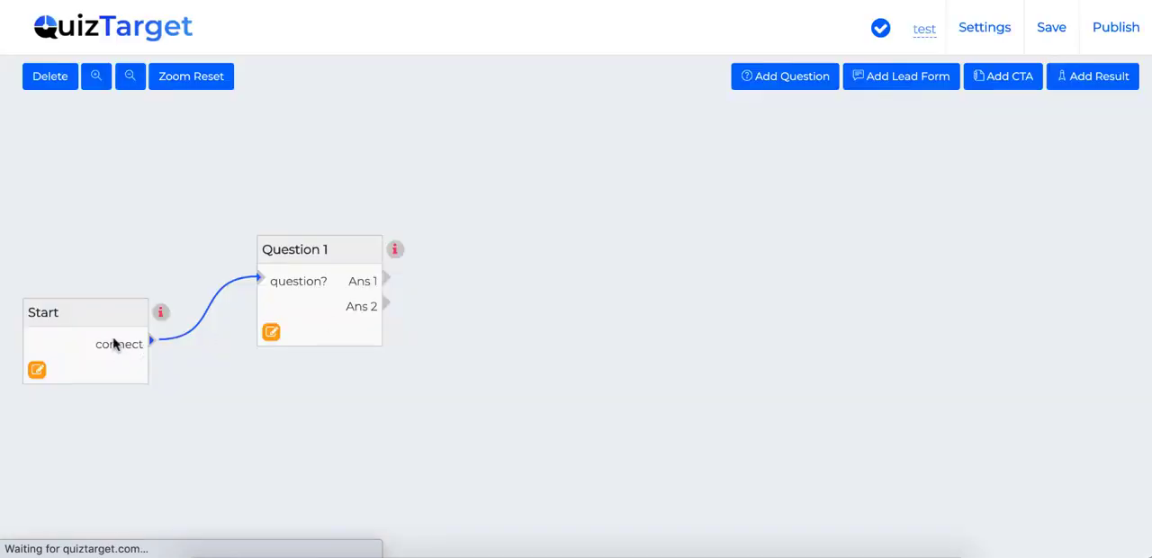
# Step: Move the Start and Question 1 blocks higher on the canvas, keeping them roughly level with each other
pyautogui.moveTo(114, 343); pyautogui.dragTo(108, 262)
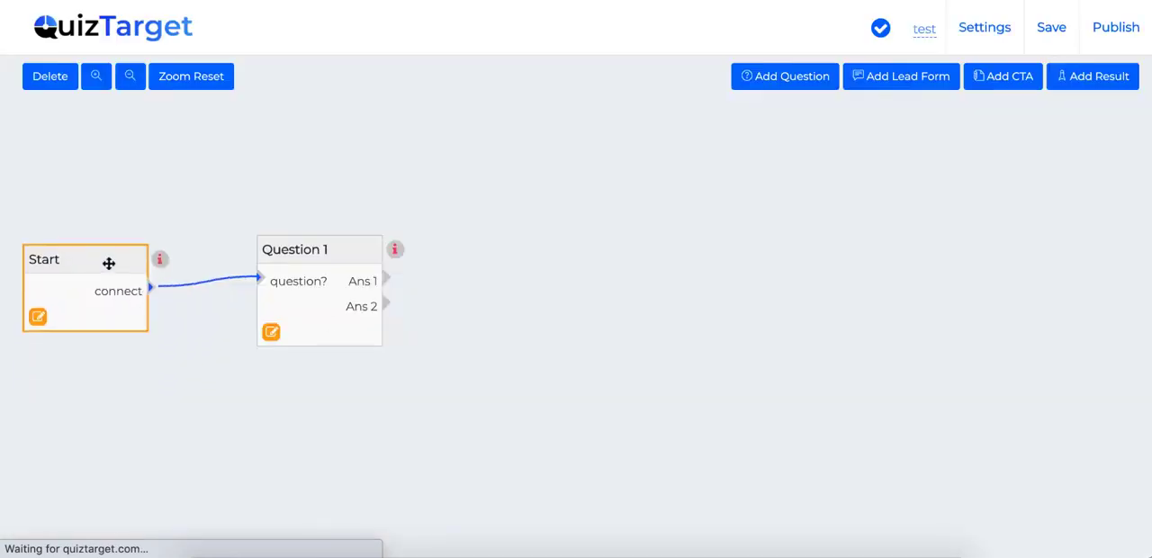
pyautogui.moveTo(299, 250); pyautogui.dragTo(291, 216)
pyautogui.moveTo(82, 260); pyautogui.dragTo(81, 222)
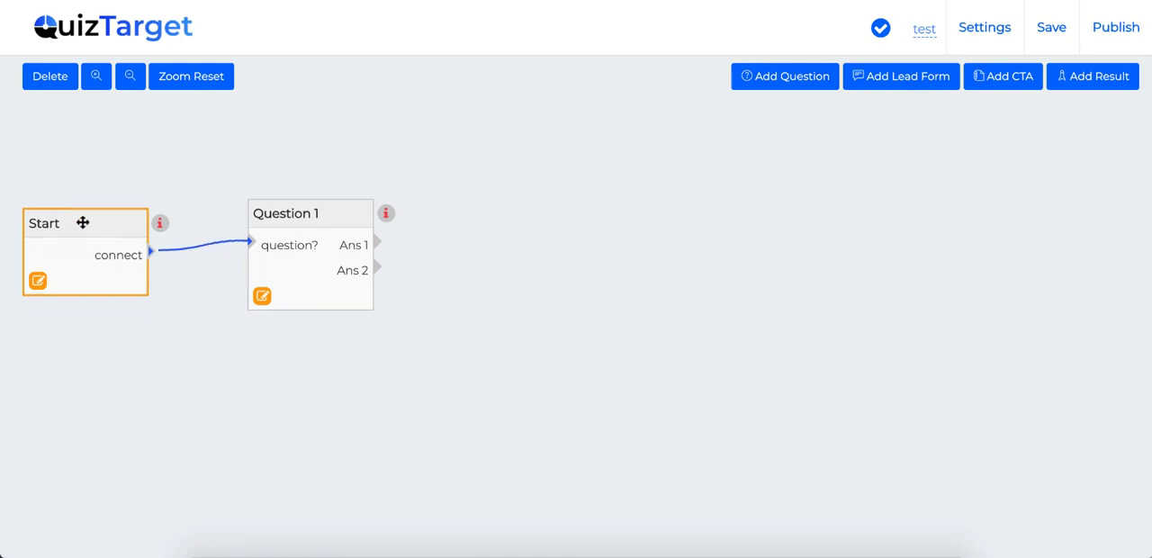
# Step: Add two more question blocks and place them in a descending row beyond Question 1
pyautogui.click(787, 80)
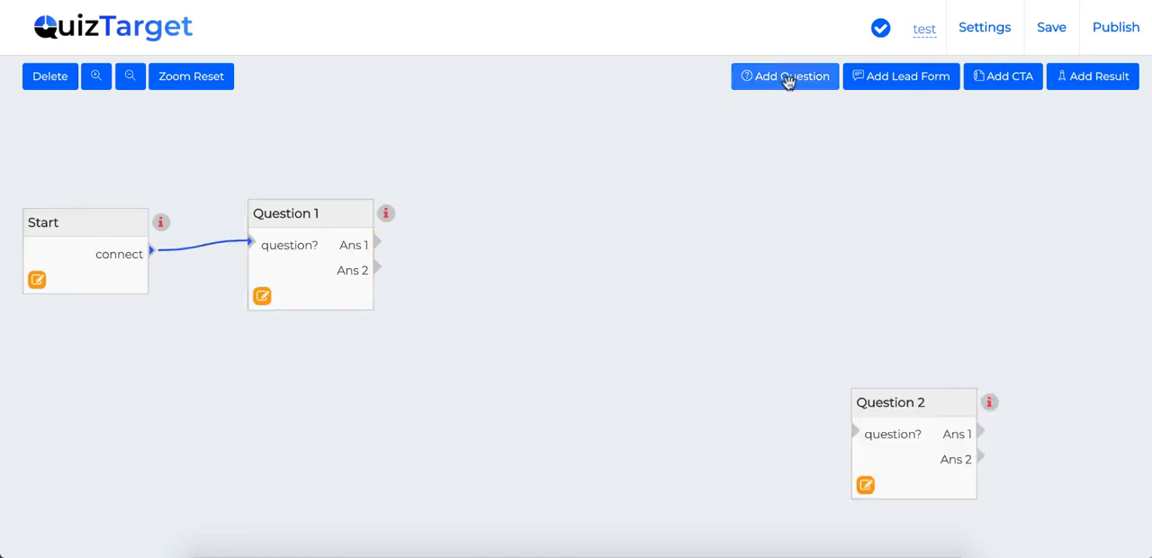
pyautogui.moveTo(905, 393); pyautogui.dragTo(652, 249)
pyautogui.click(766, 80)
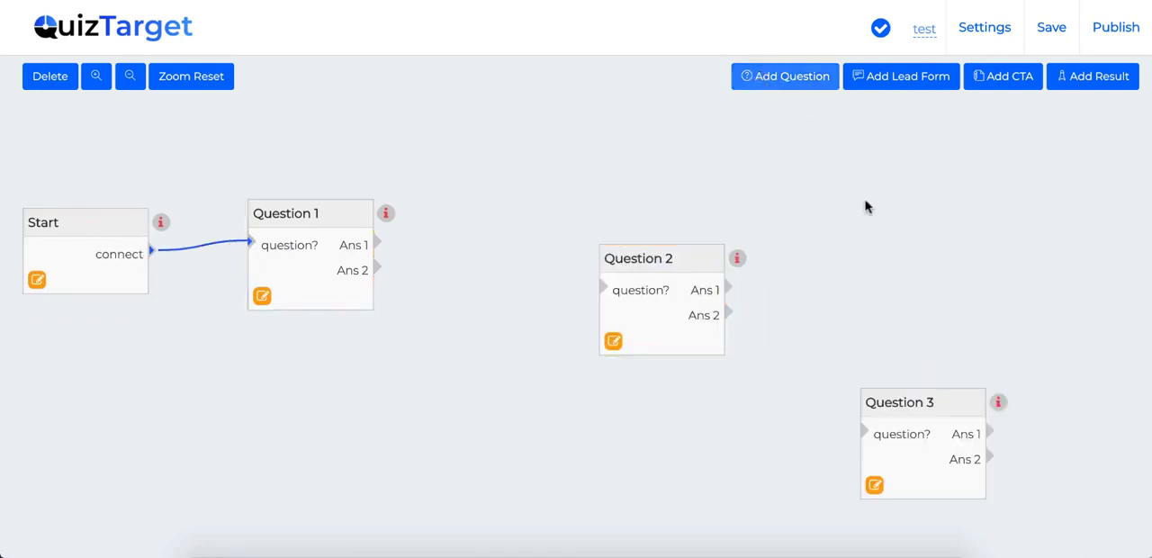
pyautogui.click(919, 396)
pyautogui.moveTo(920, 396); pyautogui.dragTo(866, 324)
# Step: Add two lead forms, placing one above Question 3 and the other just beyond its upper corner
pyautogui.click(900, 76)
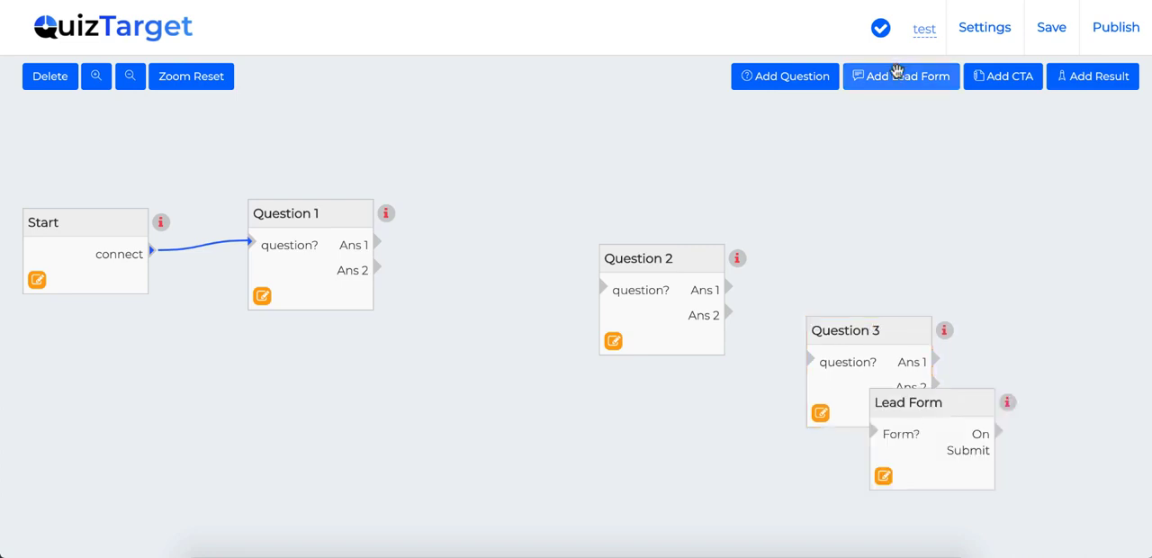
pyautogui.moveTo(931, 389); pyautogui.dragTo(931, 131)
pyautogui.click(900, 76)
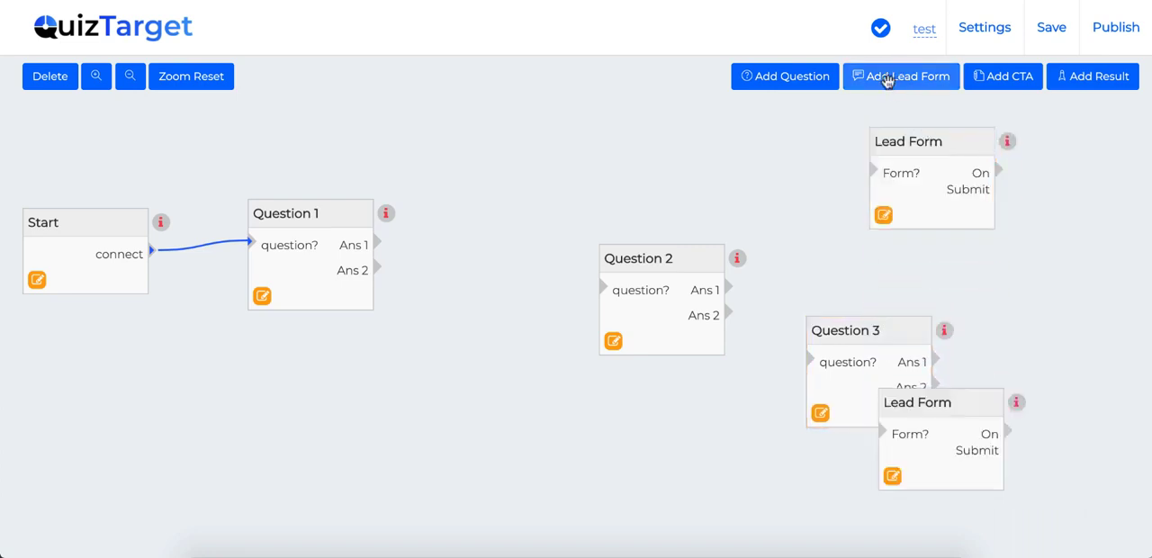
pyautogui.click(947, 434)
pyautogui.moveTo(946, 434); pyautogui.dragTo(1014, 283)
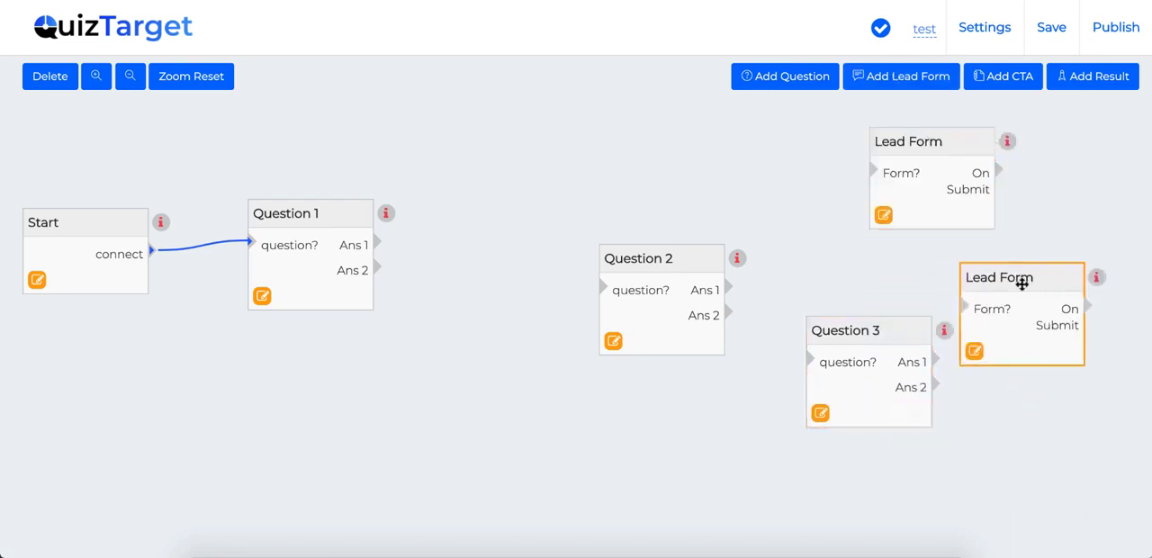
# Step: Add a CTA window below the questions and connect Question 1's Ans 1 to Question 2, moved closer to it
pyautogui.click(997, 77)
pyautogui.moveTo(944, 393); pyautogui.dragTo(615, 399)
pyautogui.moveTo(622, 260); pyautogui.dragTo(523, 232)
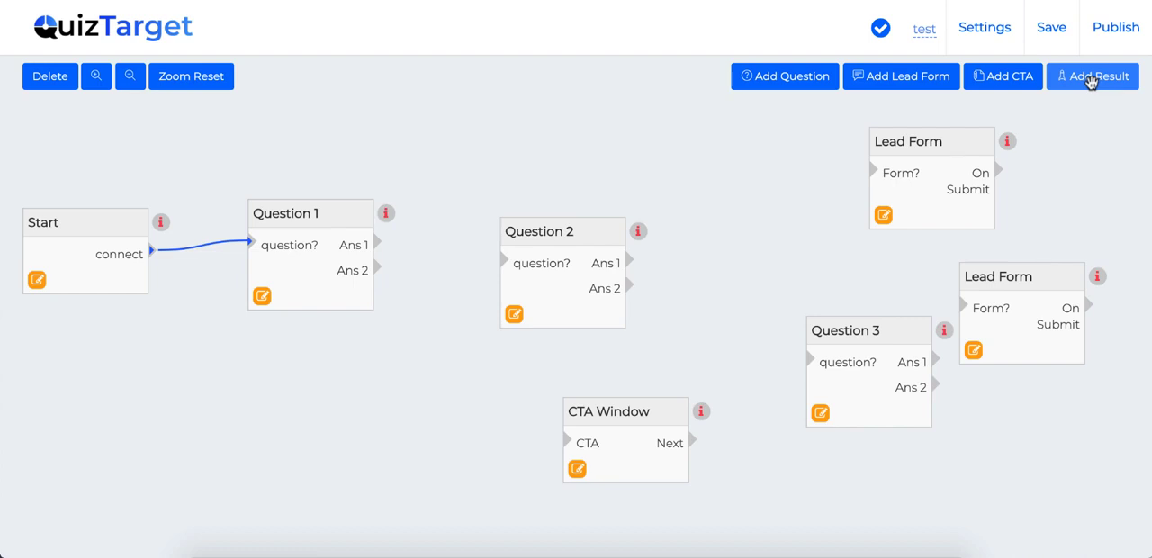
pyautogui.moveTo(377, 243); pyautogui.dragTo(506, 265)
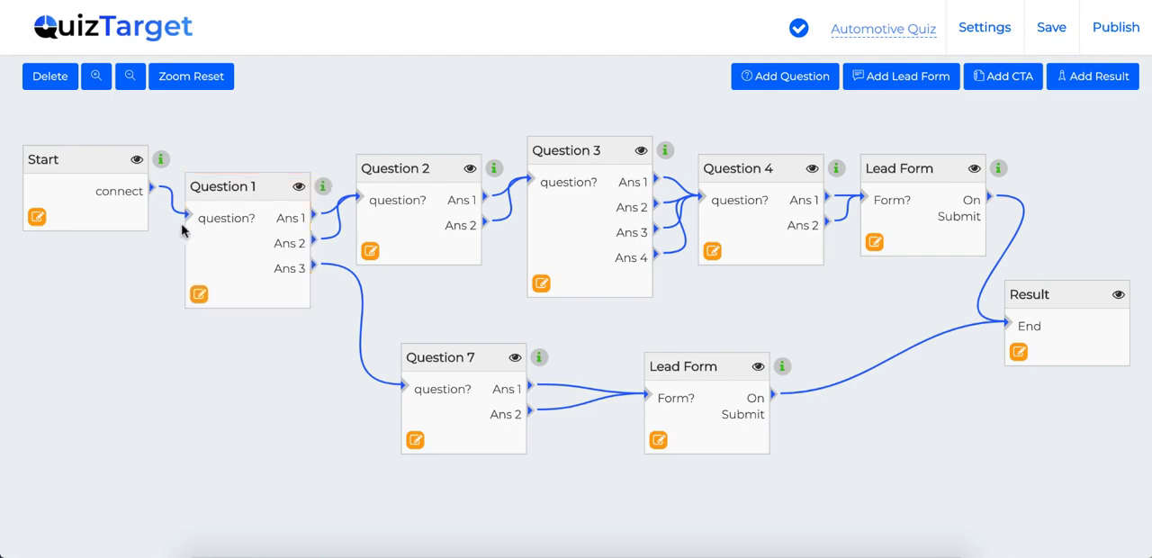
# Step: Tidy the Automotive Quiz flow by moving Questions 1 and 2 up and shifting Question 7 and its lead form slightly towards Start
pyautogui.moveTo(237, 188); pyautogui.dragTo(236, 170)
pyautogui.moveTo(388, 180); pyautogui.dragTo(392, 155)
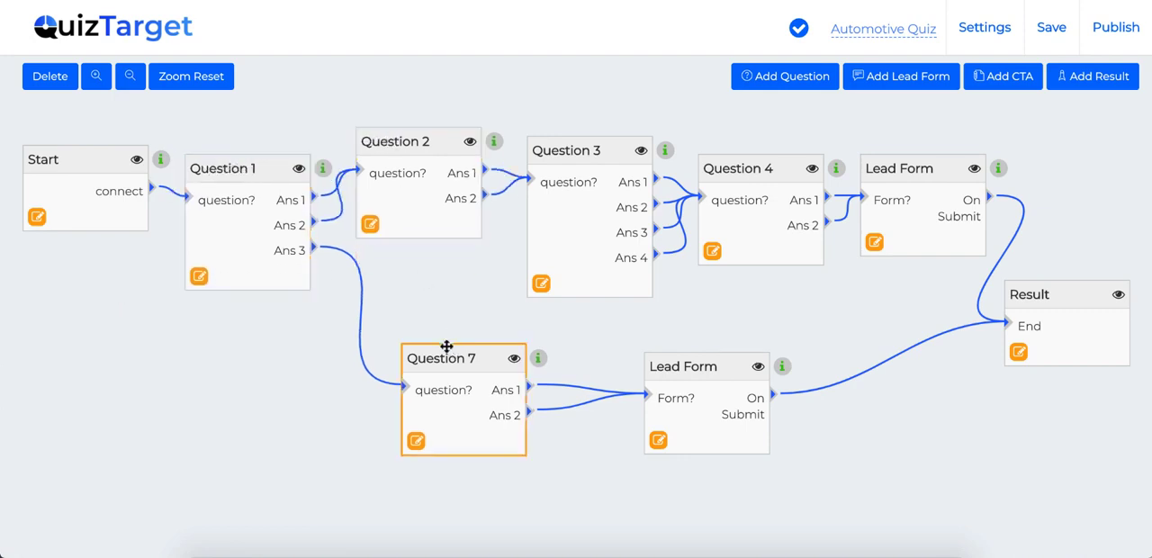
pyautogui.moveTo(407, 350); pyautogui.dragTo(381, 352)
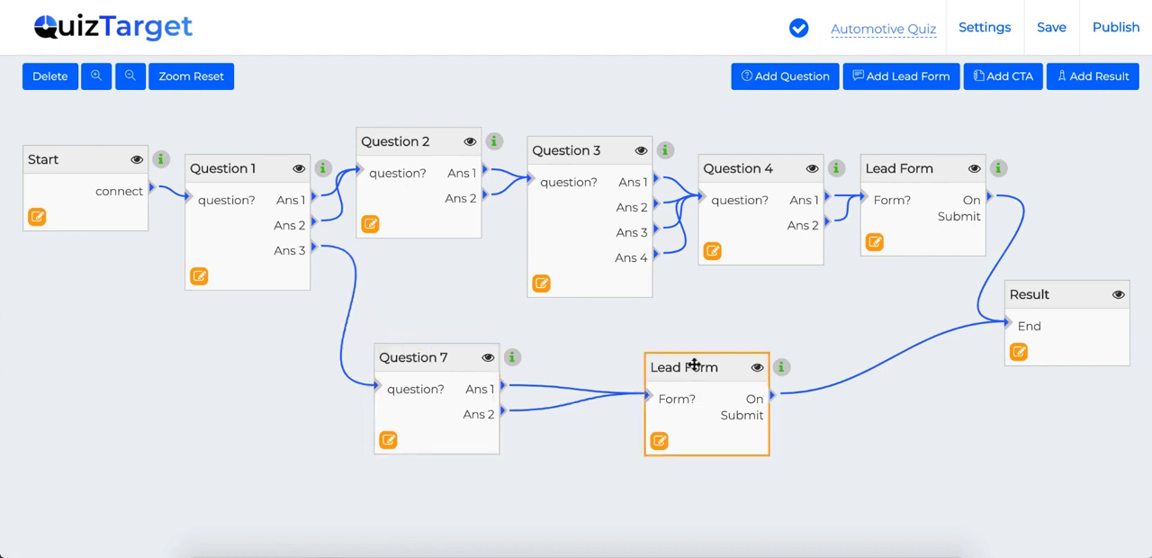
pyautogui.moveTo(693, 364); pyautogui.dragTo(667, 364)
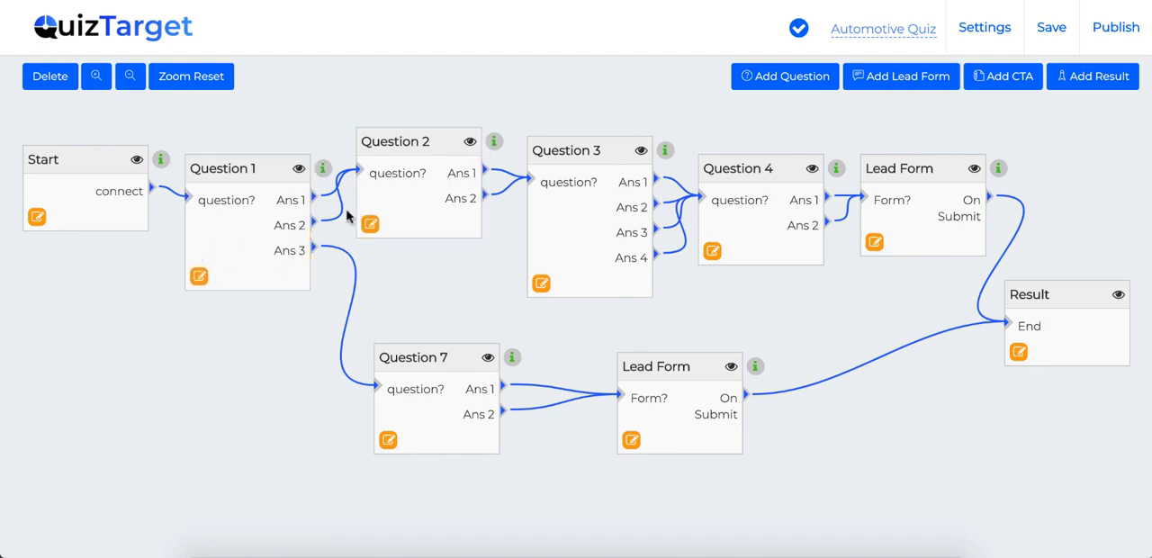
# Step: Delete the link between Question 1's Ans 2 and Question 2, and connect Ans 2 to Question 7
pyautogui.click(52, 78)
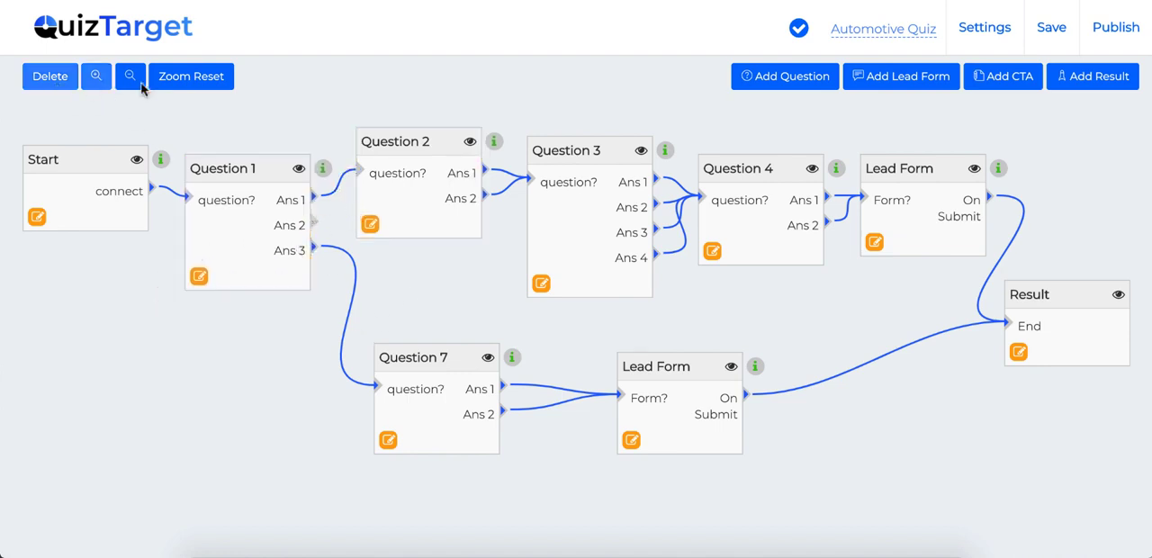
pyautogui.moveTo(315, 221); pyautogui.dragTo(376, 387)
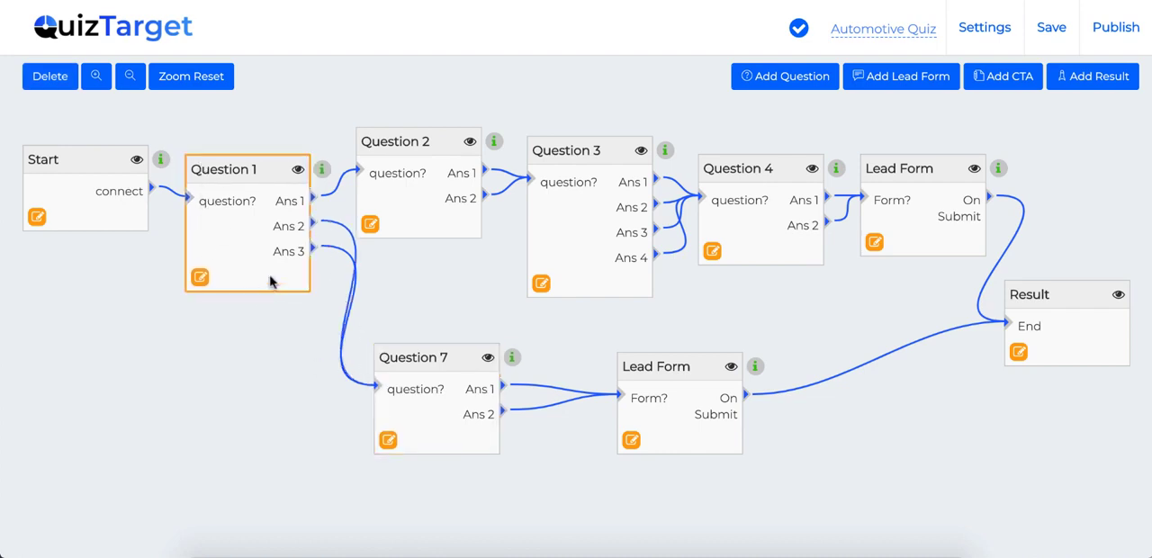
pyautogui.click(130, 77)
pyautogui.click(131, 77)
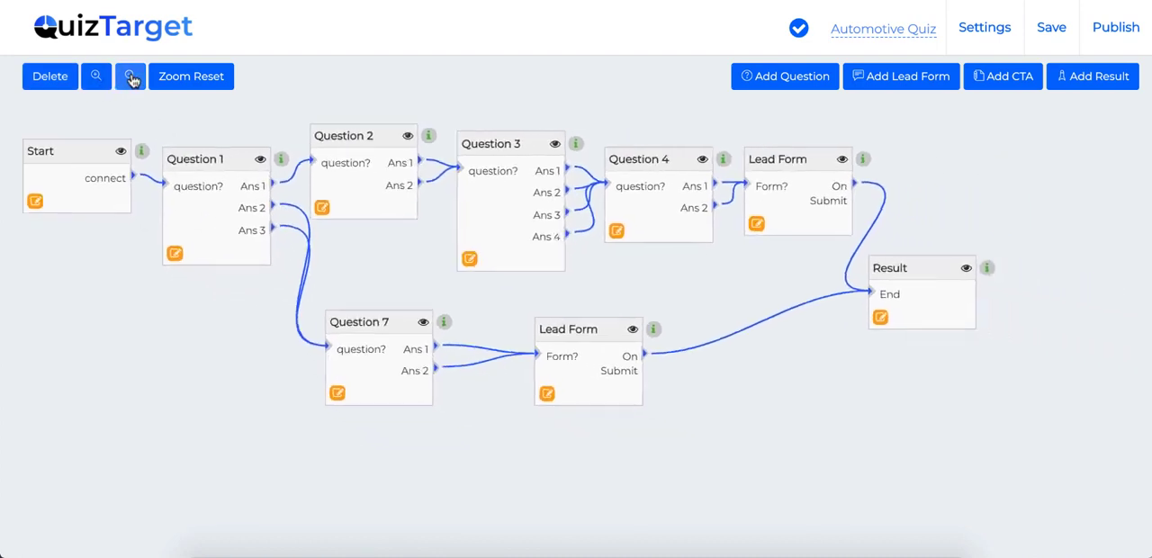
pyautogui.click(131, 77)
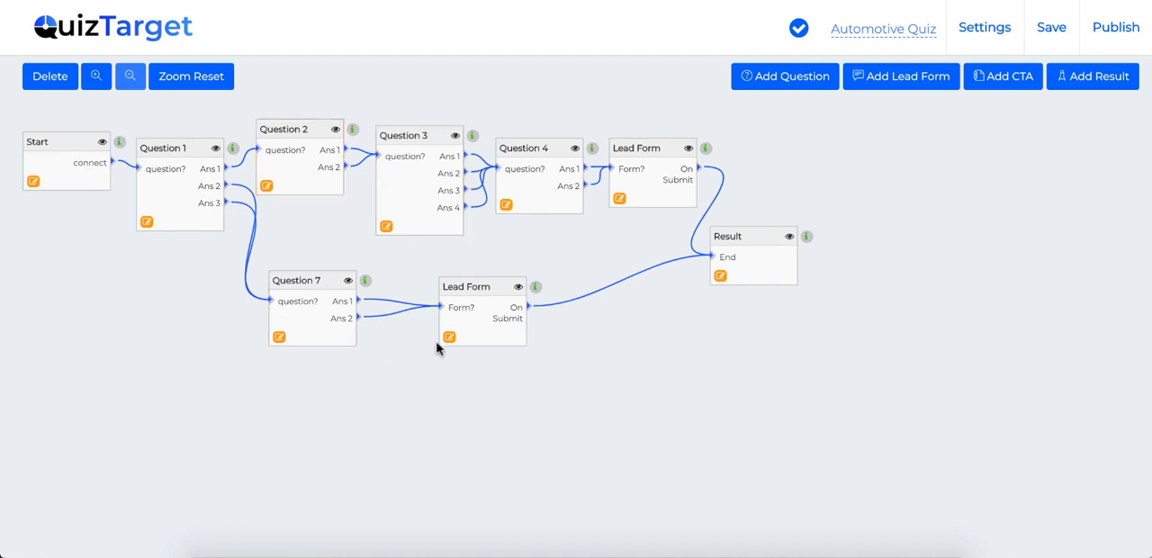
pyautogui.click(170, 77)
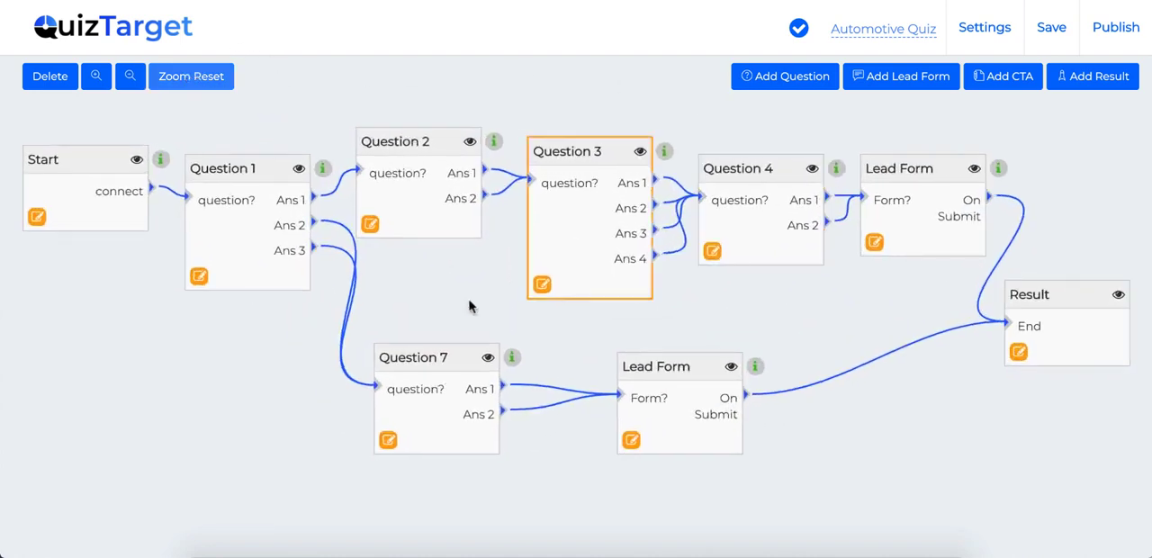
# Step: Open Question 1 for editing, and examine its sections and the Pexels images offered as question media
pyautogui.click(199, 282)
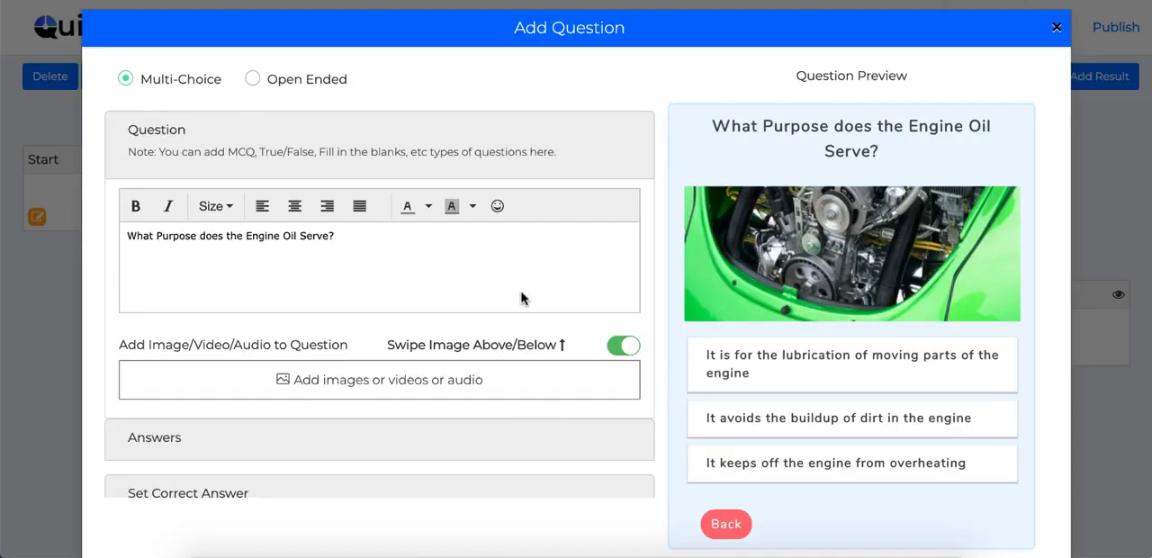
pyautogui.scroll(-1, 524, 298)
pyautogui.scroll(1, 523, 298)
pyautogui.click(301, 390)
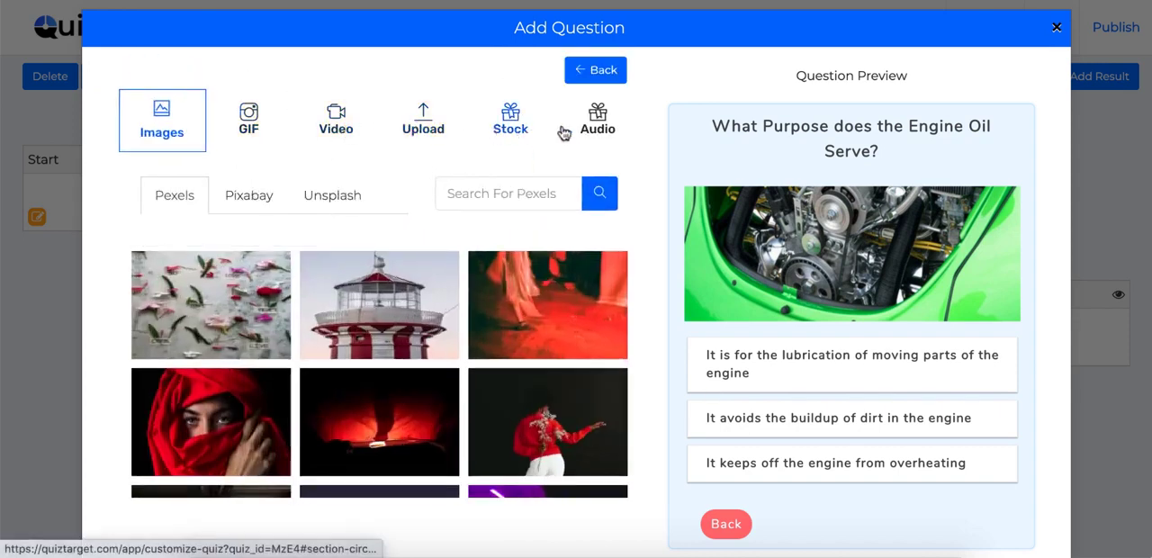
pyautogui.scroll(-3, 288, 360)
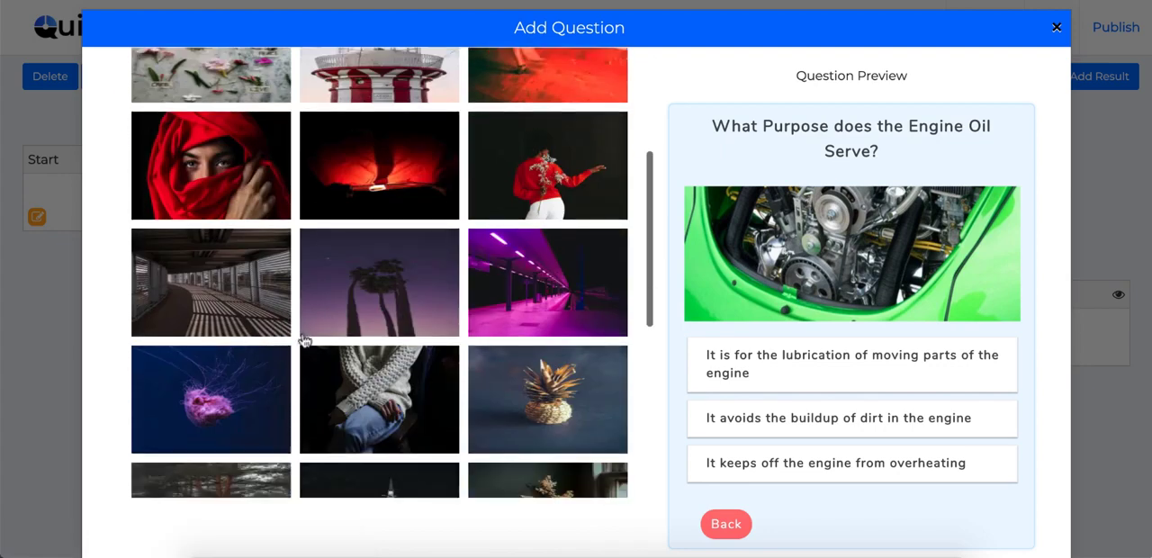
pyautogui.scroll(3, 490, 171)
pyautogui.click(579, 76)
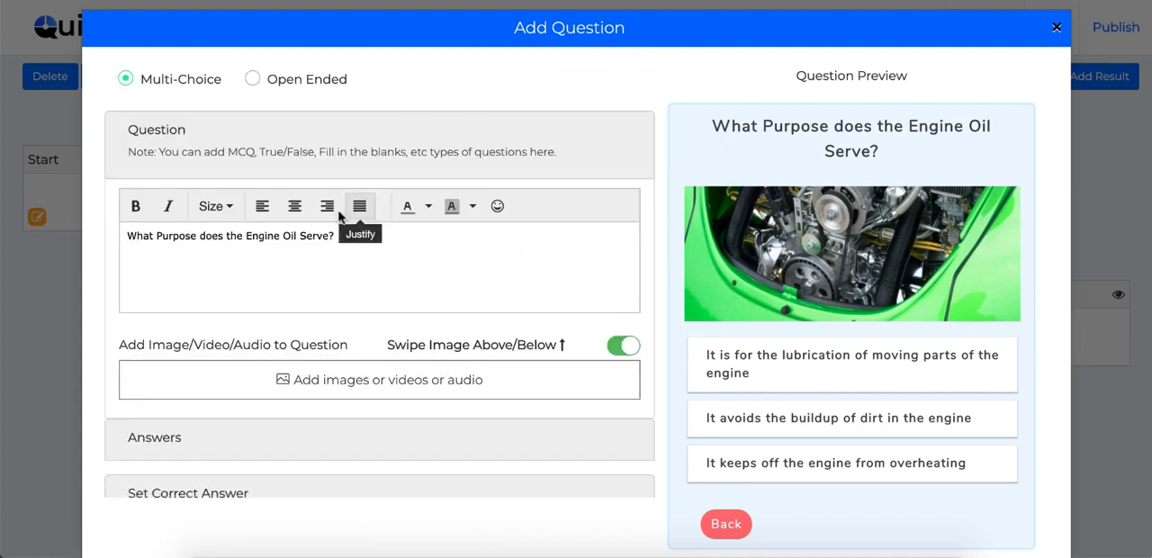
pyautogui.scroll(-2, 337, 399)
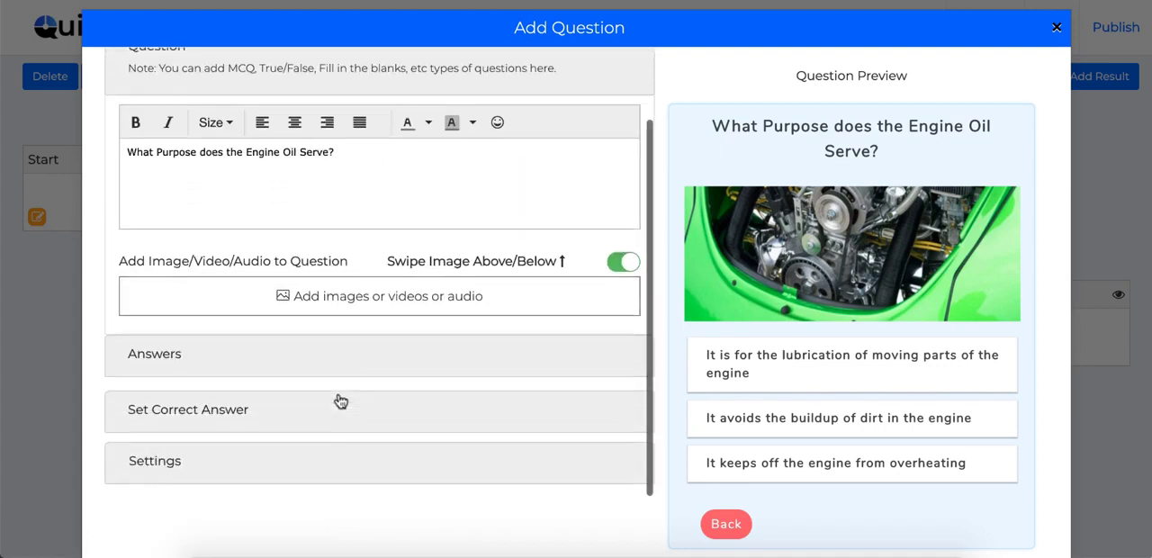
# Step: Enable images for Question 1's answers and add a cropped Pexels lighthouse picture to the first answer
pyautogui.click(178, 359)
pyautogui.scroll(-1, 354, 280)
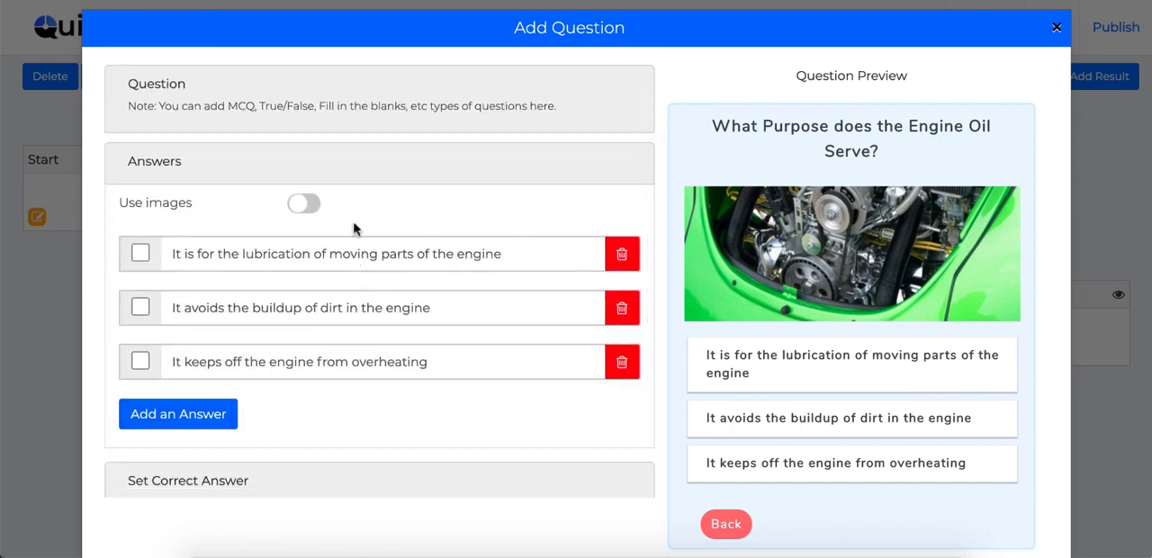
pyautogui.click(306, 205)
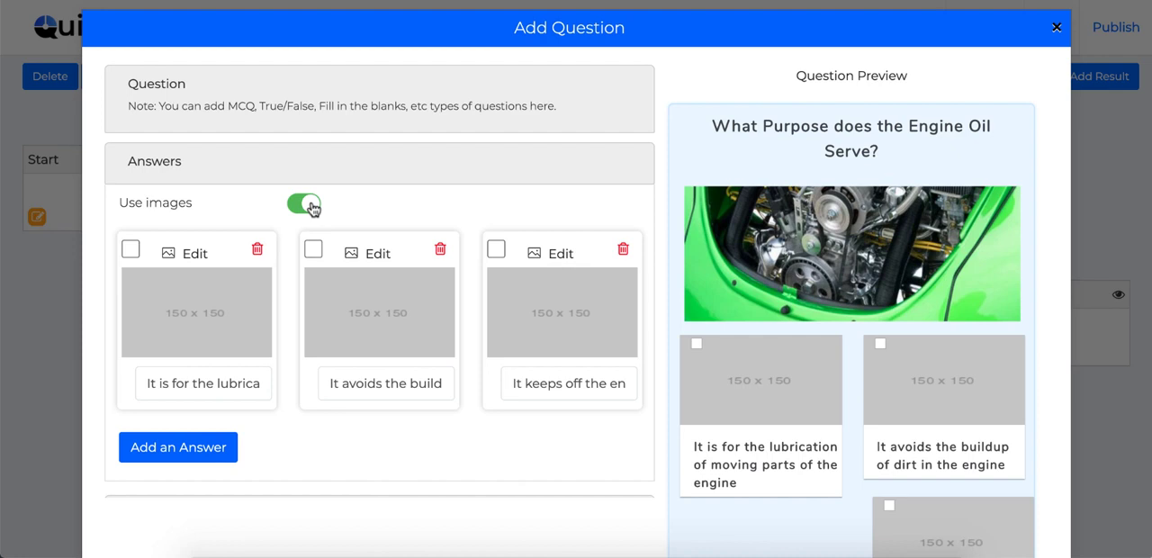
pyautogui.click(194, 253)
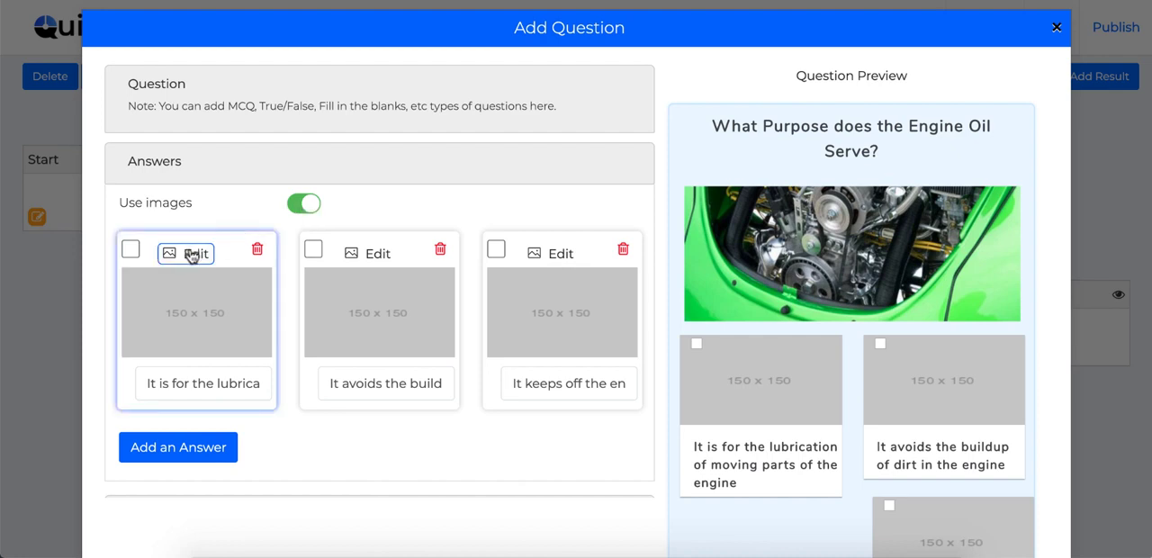
pyautogui.click(191, 255)
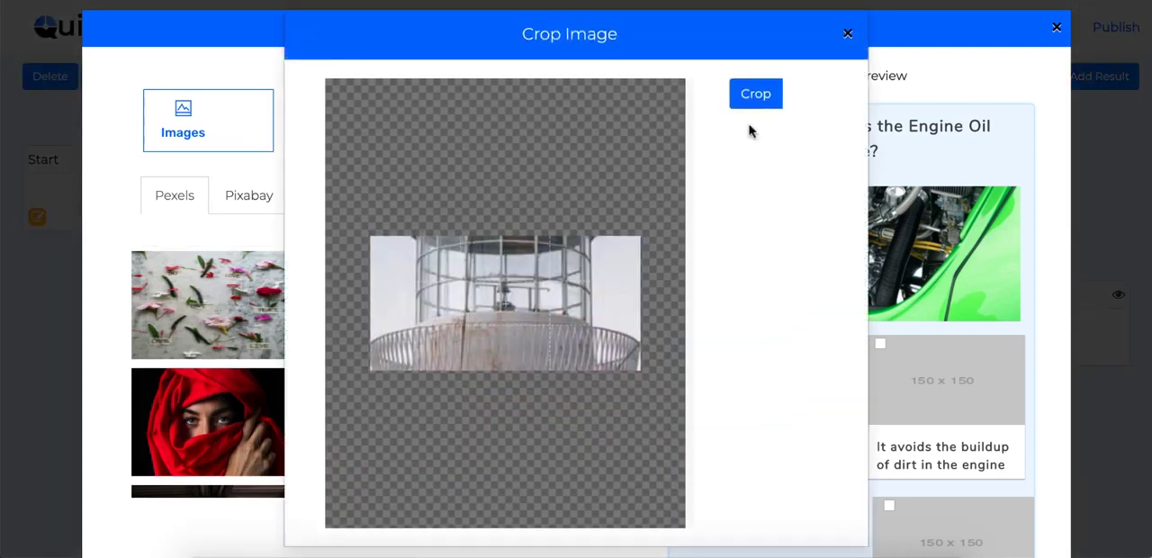
pyautogui.click(755, 95)
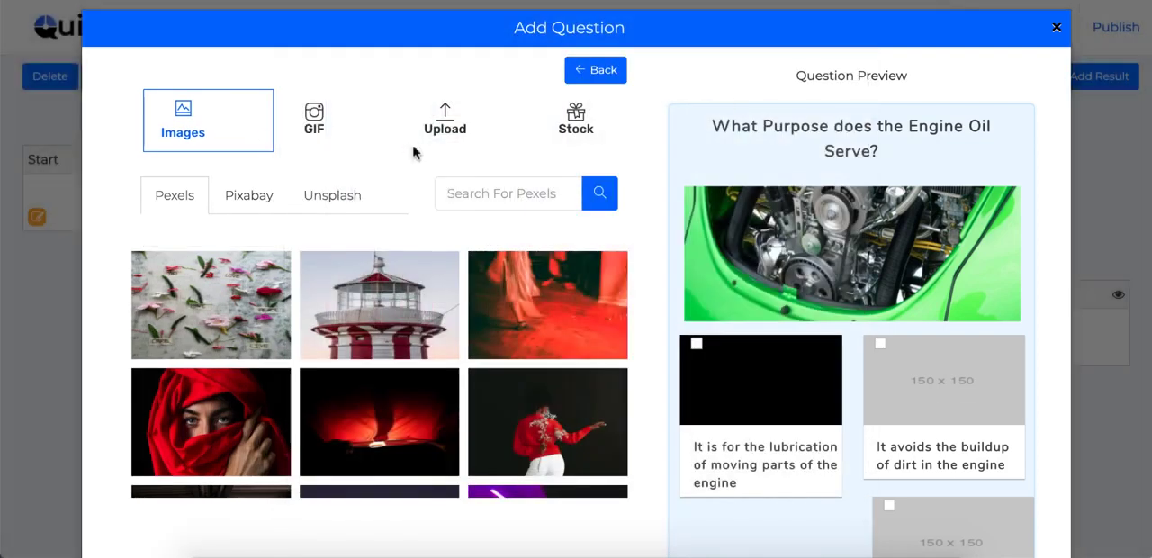
pyautogui.click(602, 71)
# Step: Show the correct answer options for Question 1
pyautogui.scroll(-3, 245, 296)
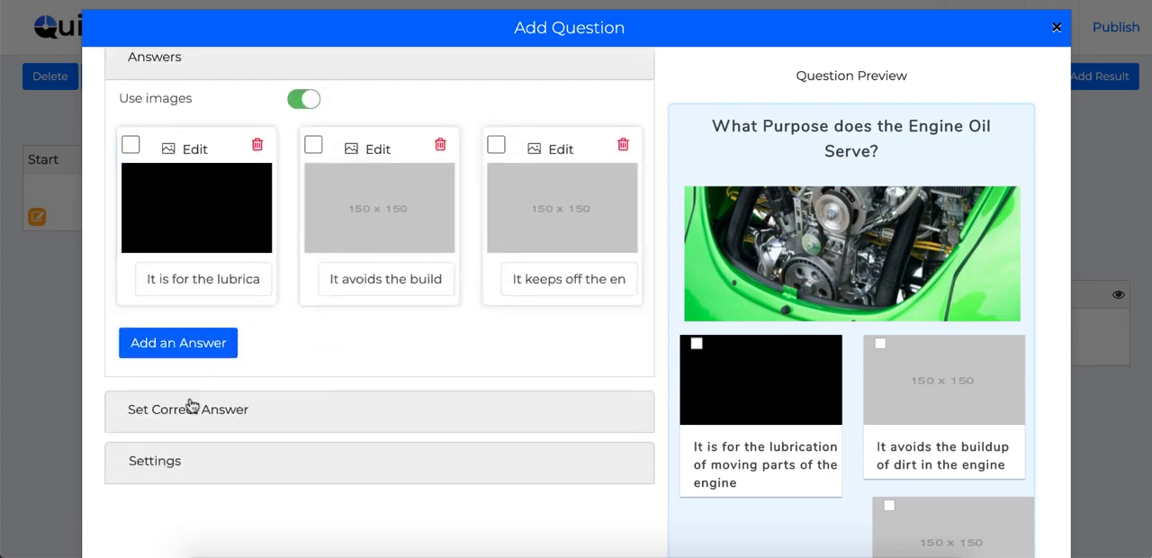
pyautogui.scroll(-3, 323, 336)
pyautogui.click(204, 214)
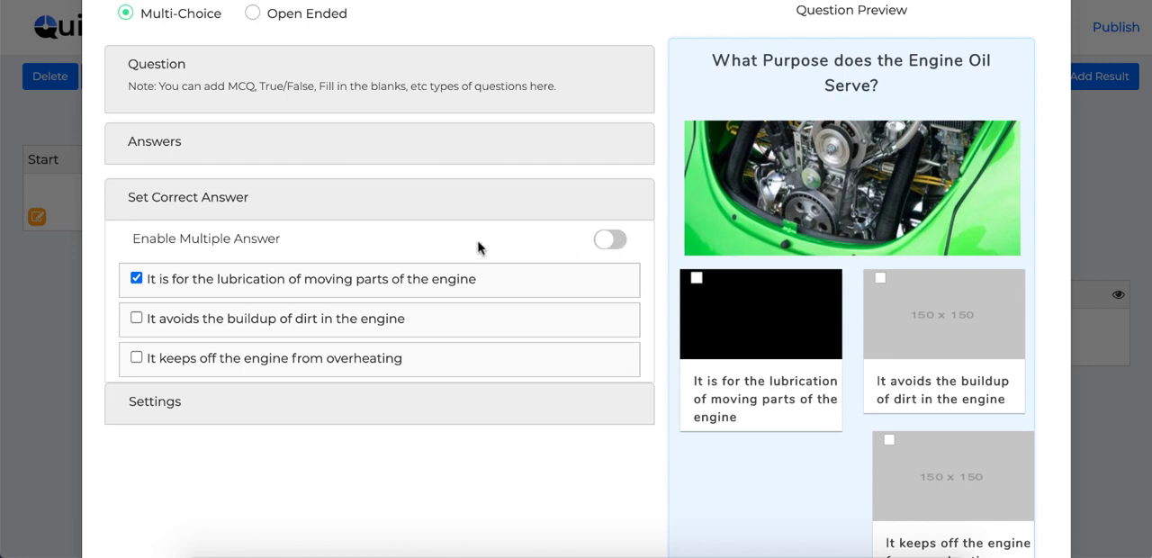
# Step: Turn on the Timer and Skippable settings for Question 1, and close the question without saving
pyautogui.click(144, 409)
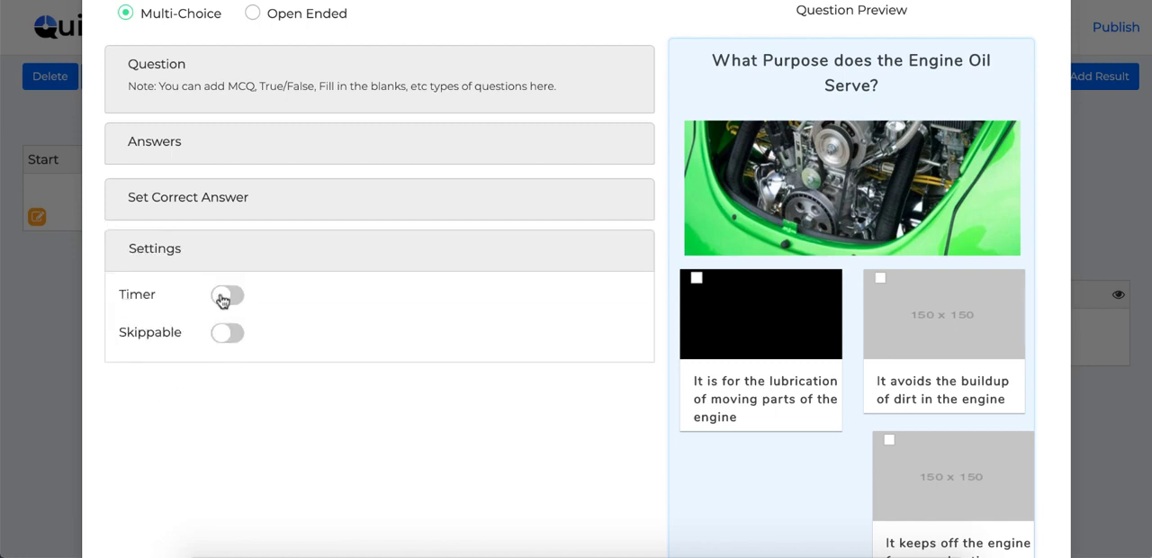
pyautogui.click(224, 296)
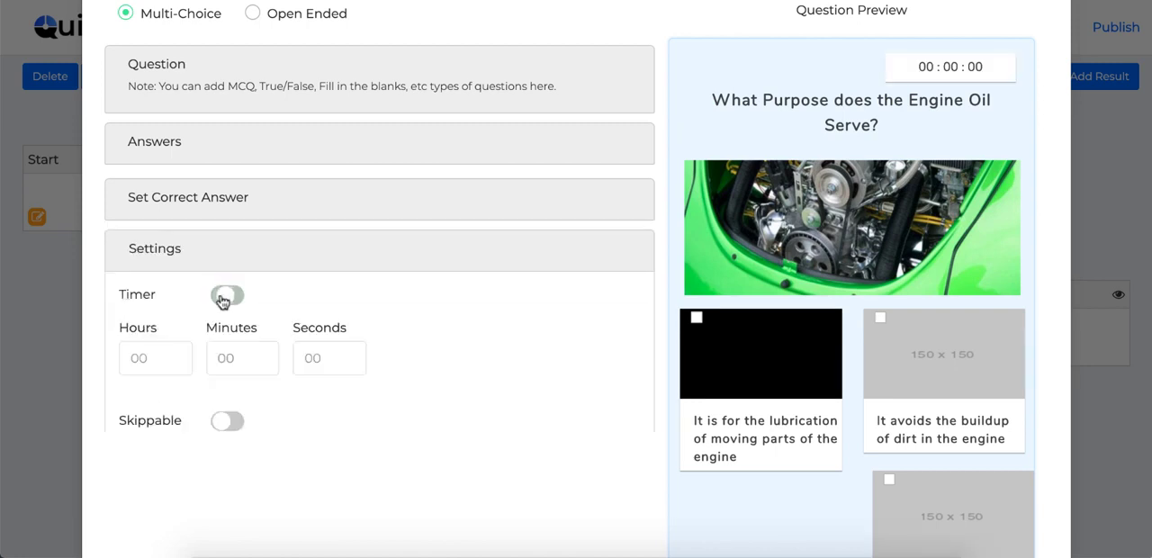
pyautogui.click(227, 422)
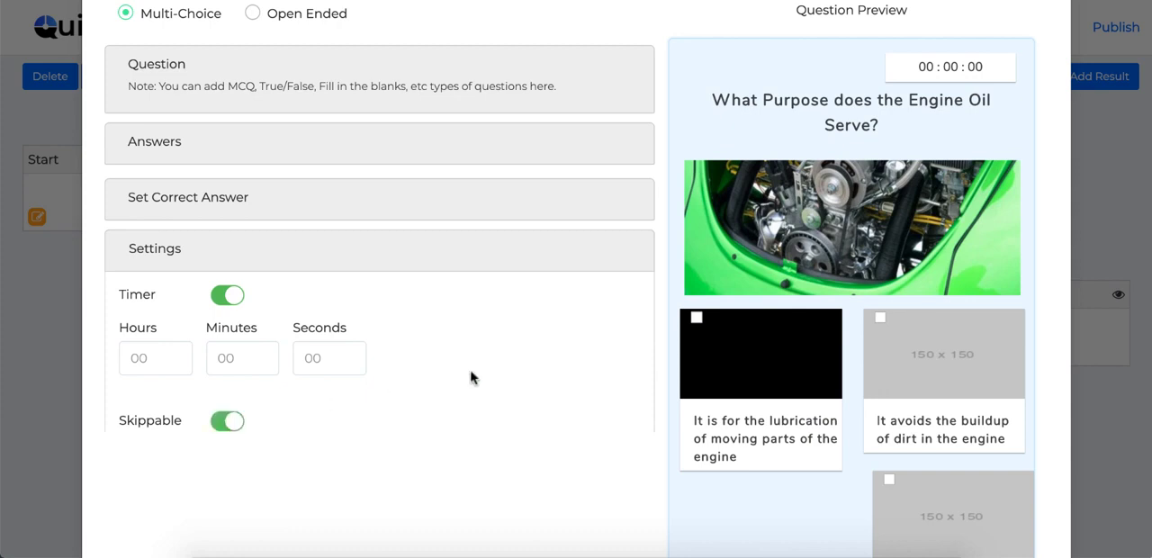
pyautogui.scroll(1, 471, 378)
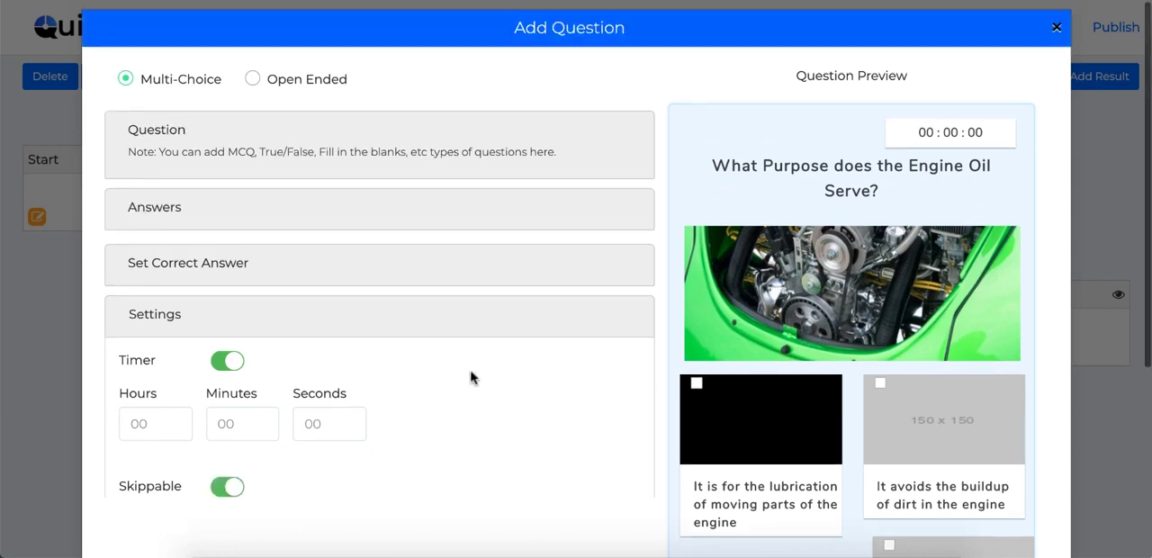
pyautogui.click(1057, 32)
pyautogui.click(538, 353)
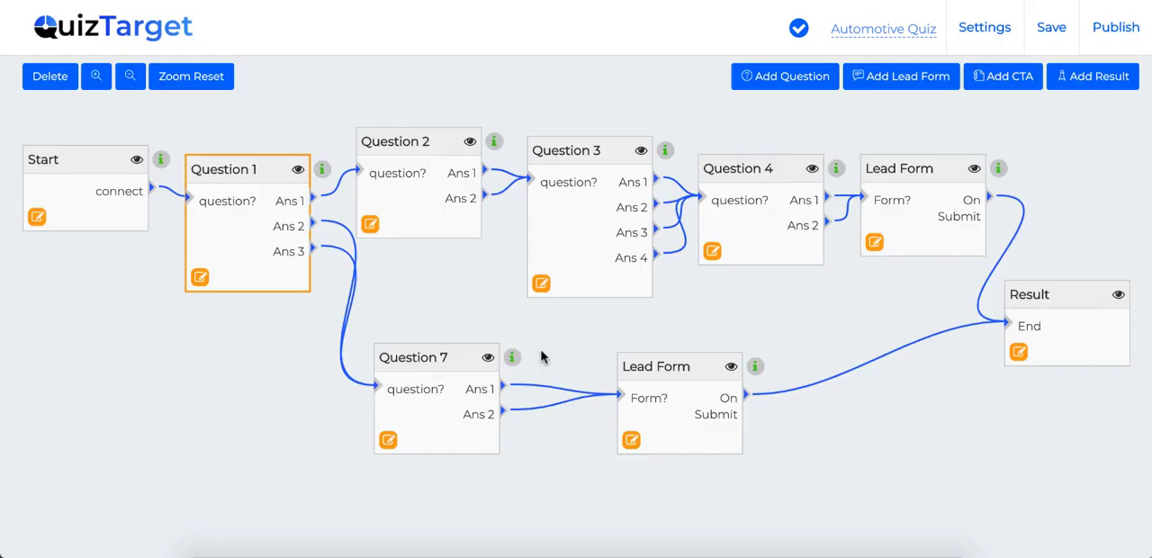
# Step: Open the lead form that follows Question 4 and try the Mobile and Social Login lead types
pyautogui.click(877, 246)
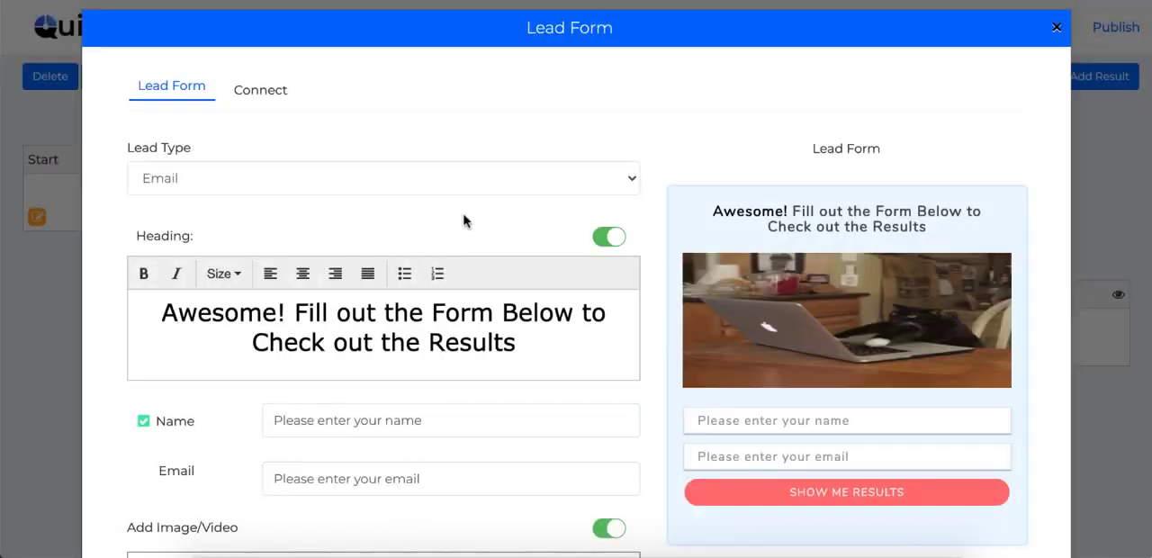
pyautogui.scroll(-1, 480, 299)
pyautogui.scroll(1, 480, 300)
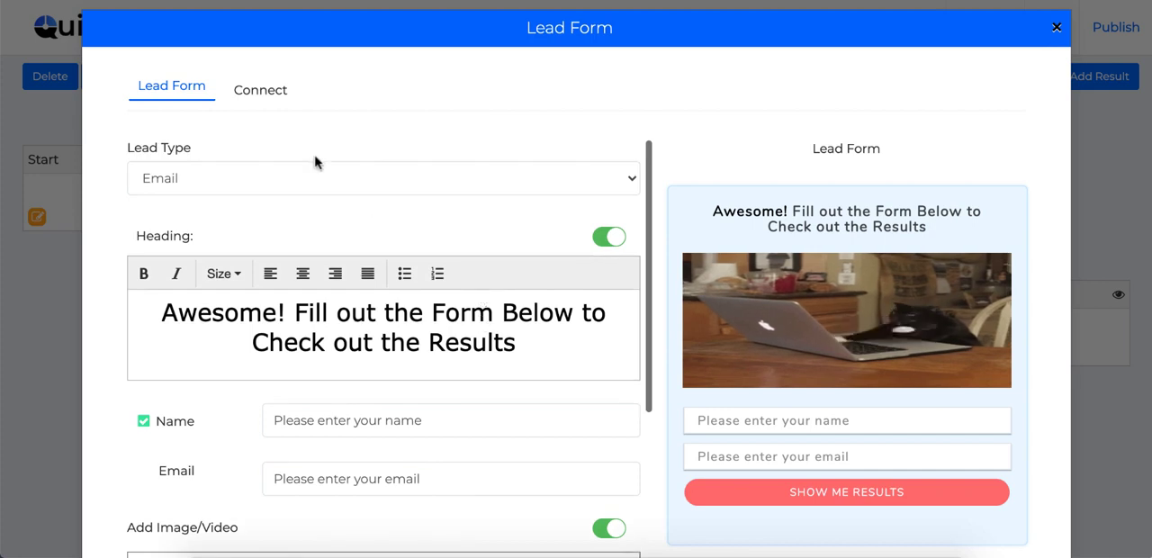
pyautogui.click(314, 179)
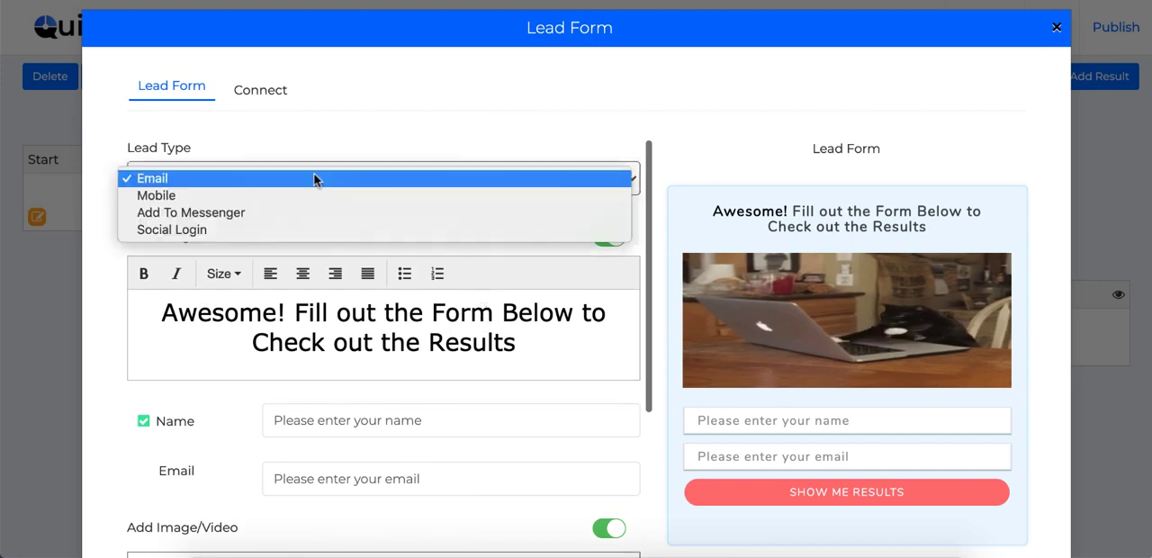
pyautogui.click(239, 197)
pyautogui.click(226, 178)
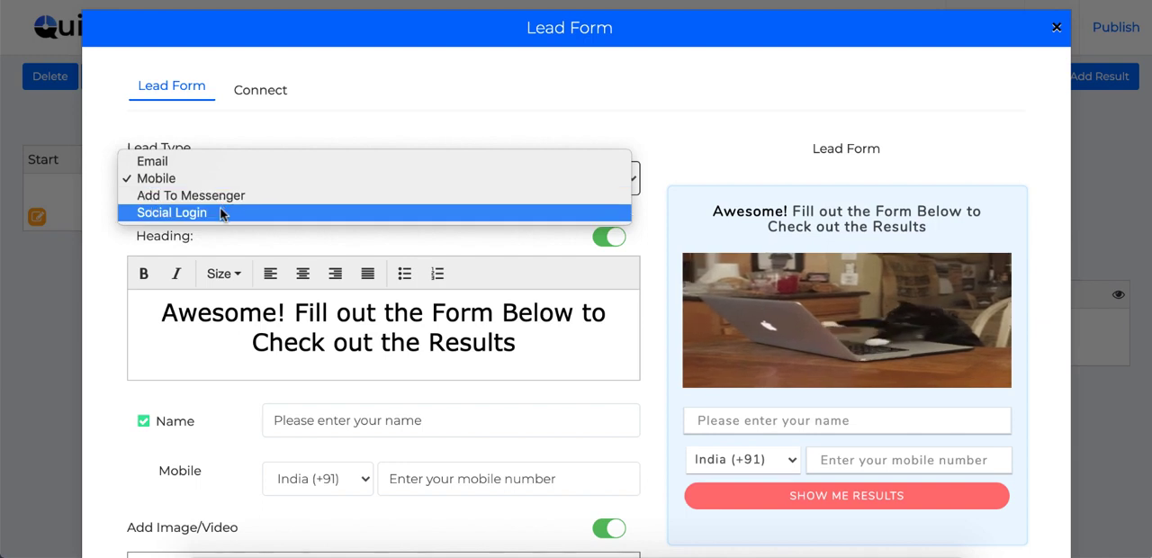
pyautogui.click(305, 213)
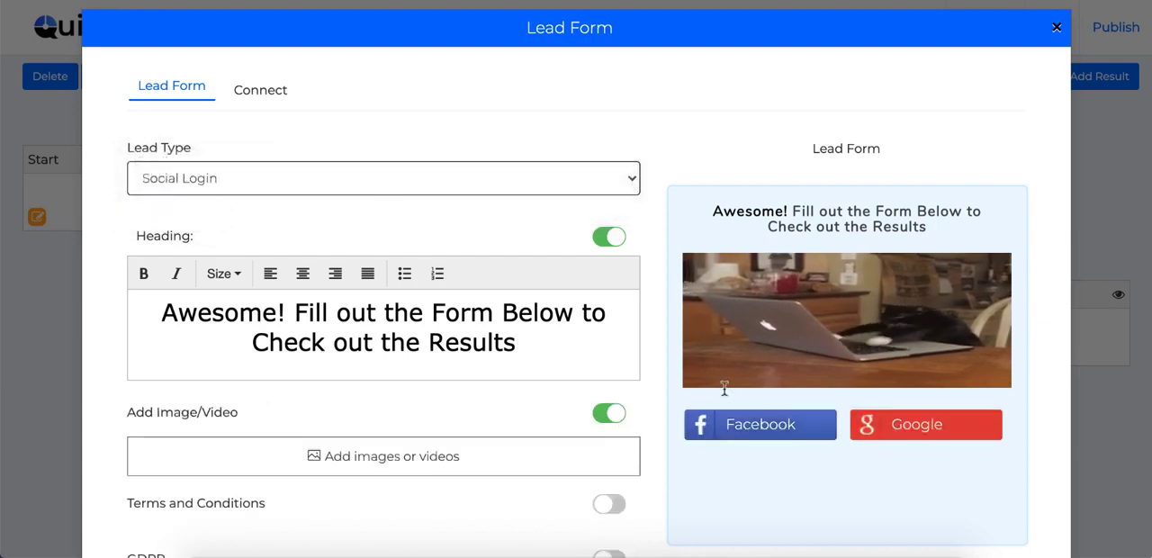
pyautogui.click(240, 179)
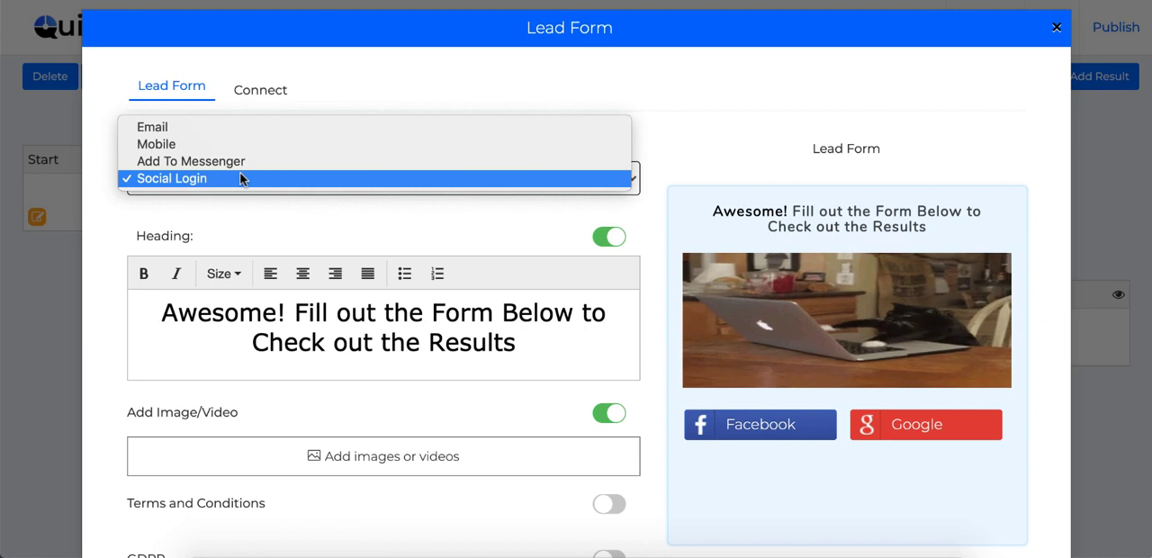
pyautogui.click(288, 234)
# Step: Examine the lead form's media sources, including Pexels images, uploads and videos, and return to the form
pyautogui.scroll(-2, 289, 234)
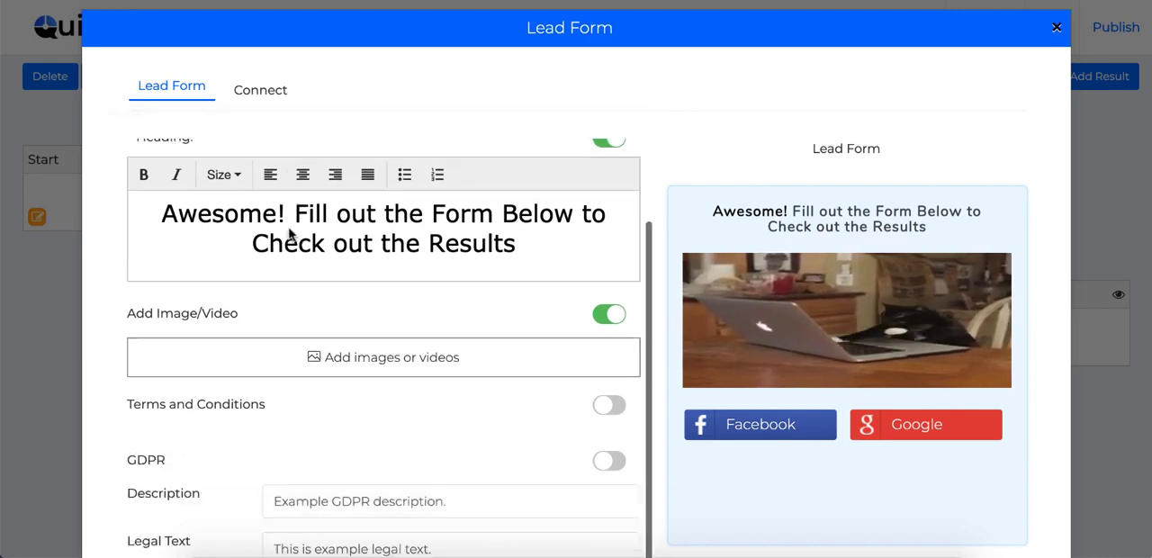
pyautogui.click(364, 369)
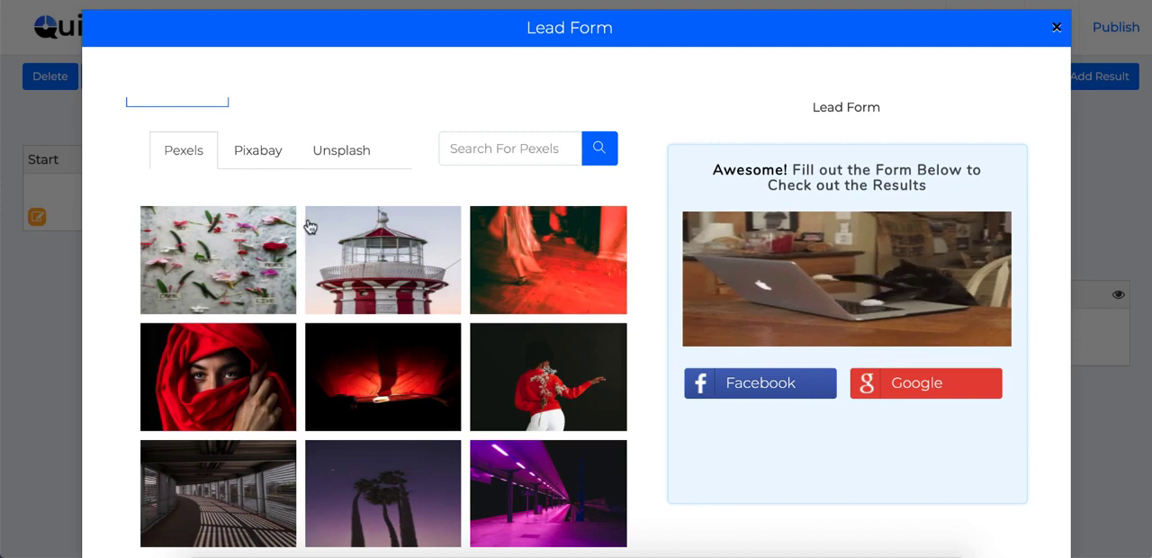
pyautogui.scroll(2, 309, 225)
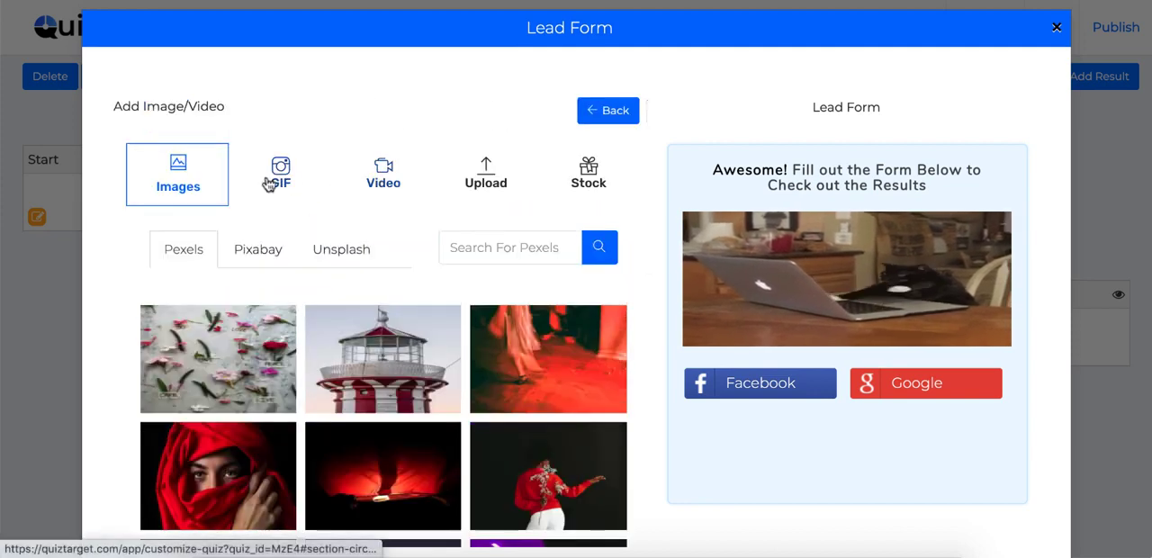
pyautogui.click(504, 178)
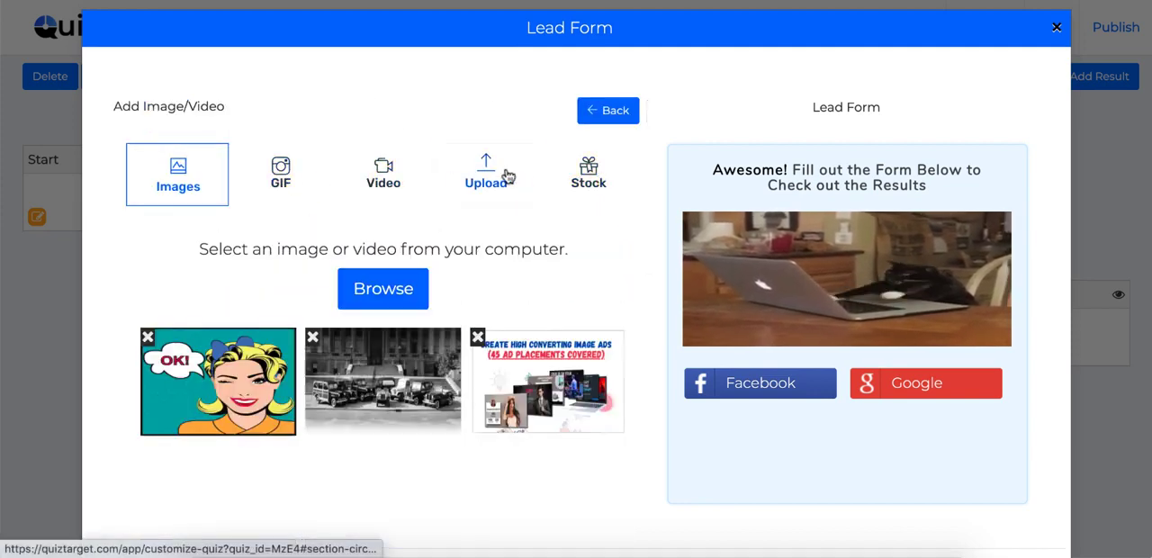
pyautogui.click(378, 170)
pyautogui.click(608, 111)
# Step: Turn on GDPR for the lead form and show its description and legal text
pyautogui.scroll(-2, 559, 231)
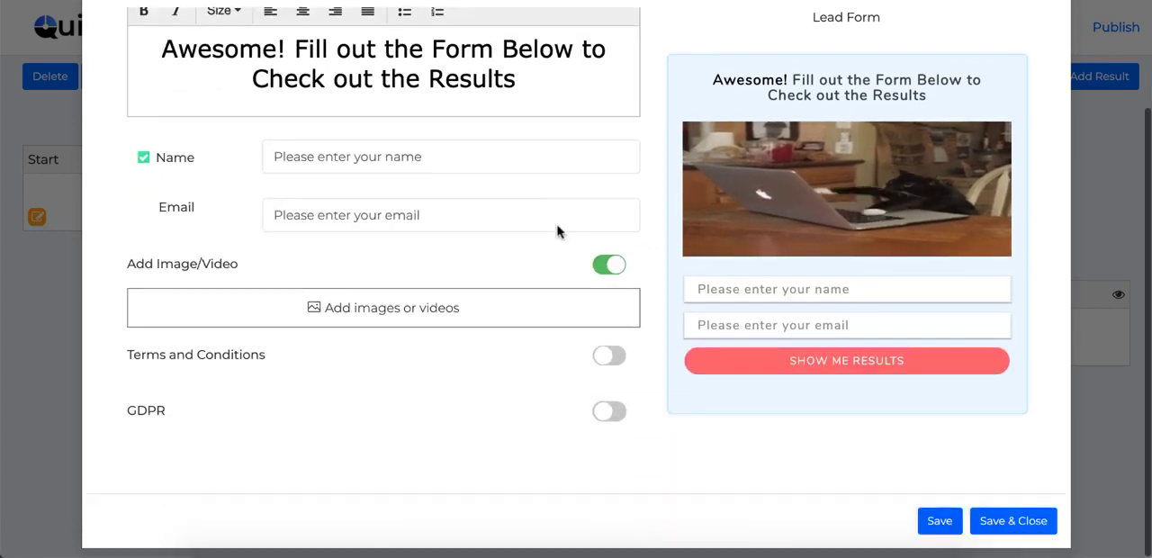
pyautogui.click(609, 413)
pyautogui.scroll(-2, 513, 410)
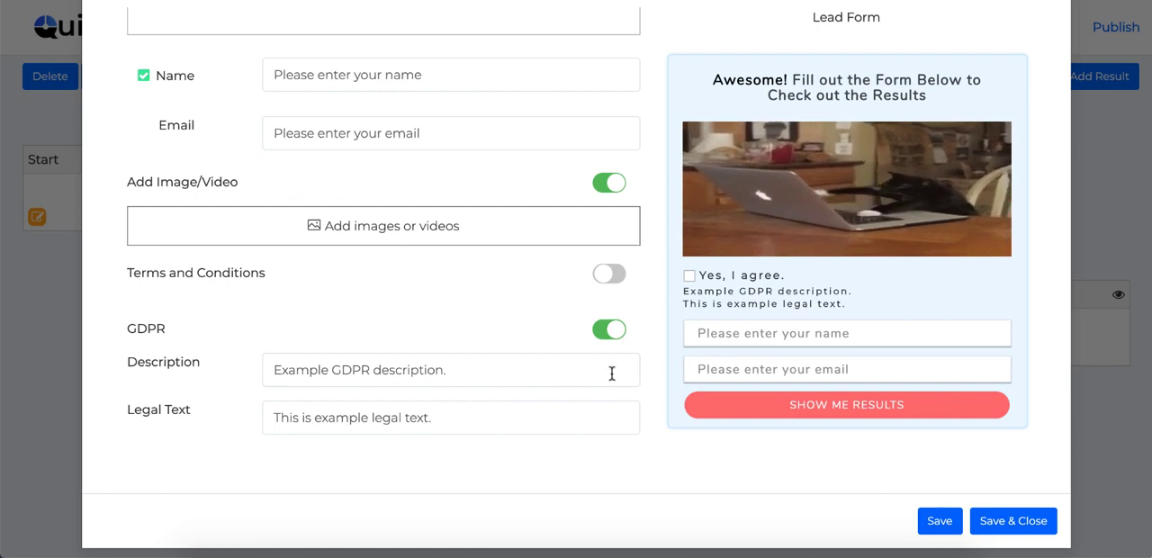
# Step: View the lead form's connection settings and the integration services that can be selected
pyautogui.scroll(8, 611, 372)
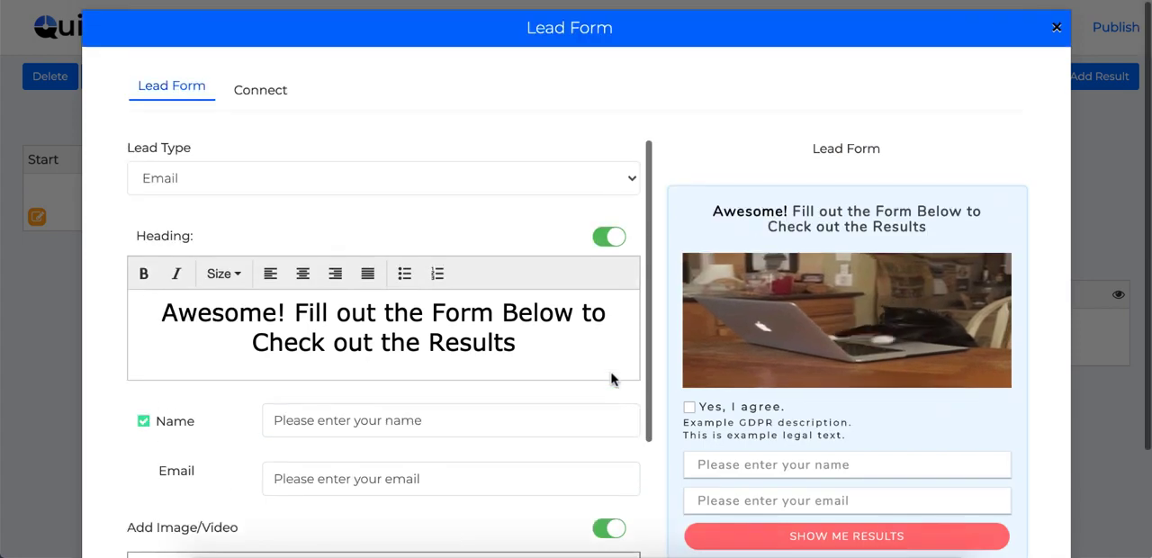
pyautogui.click(264, 91)
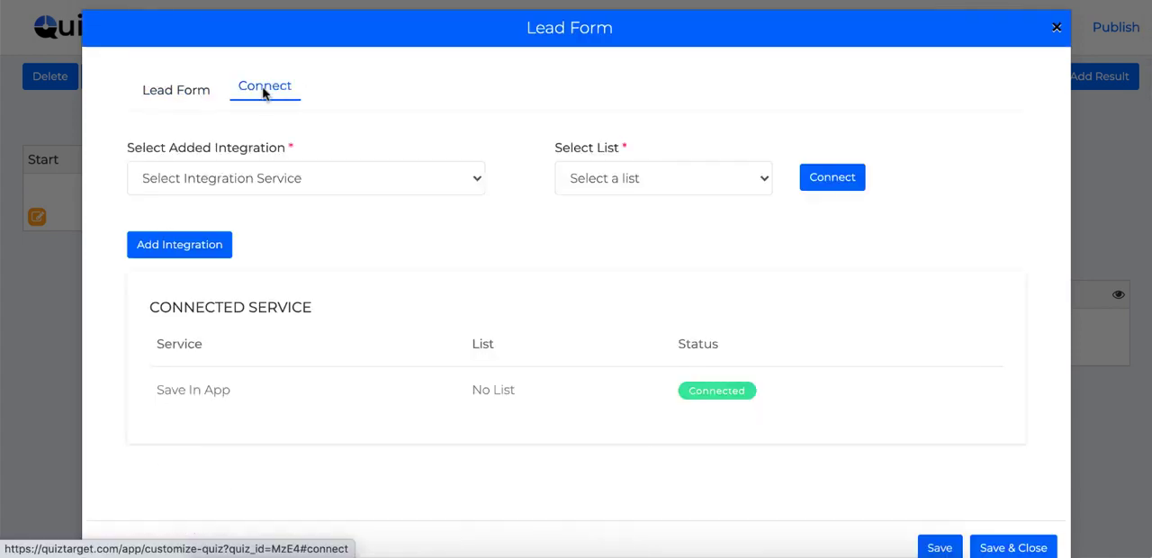
pyautogui.click(398, 177)
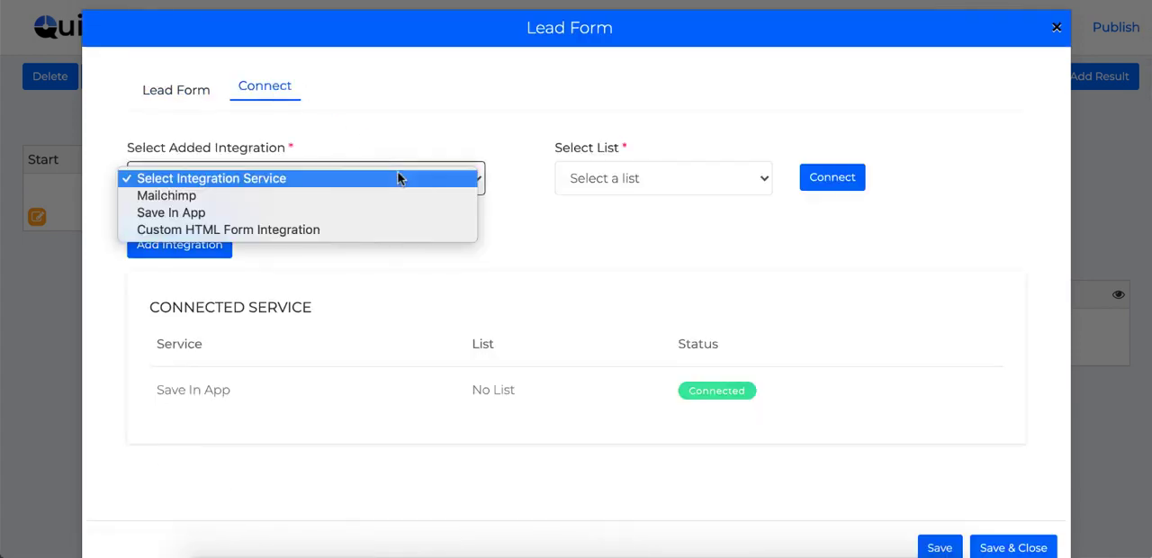
pyautogui.click(208, 261)
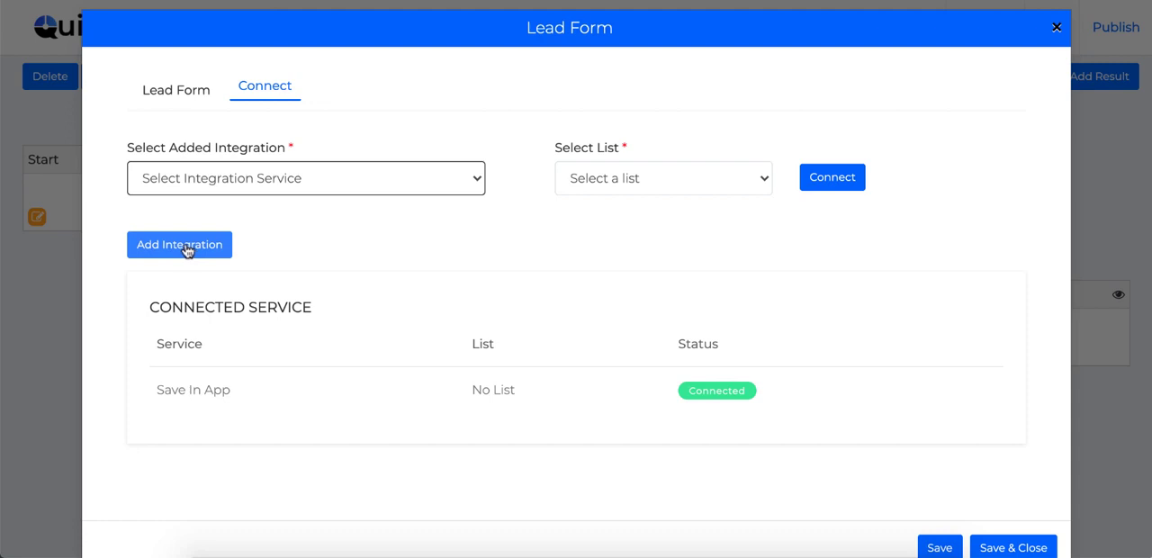
# Step: Look through the integrations that can be added to the lead form, and close it without saving
pyautogui.click(186, 251)
pyautogui.scroll(-3, 571, 258)
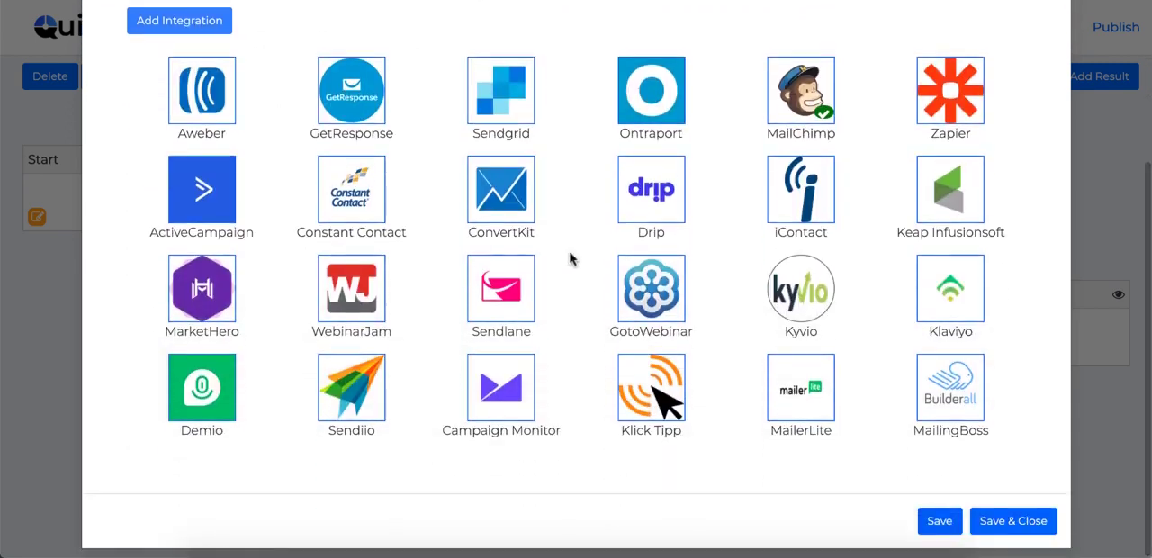
pyautogui.scroll(1, 569, 259)
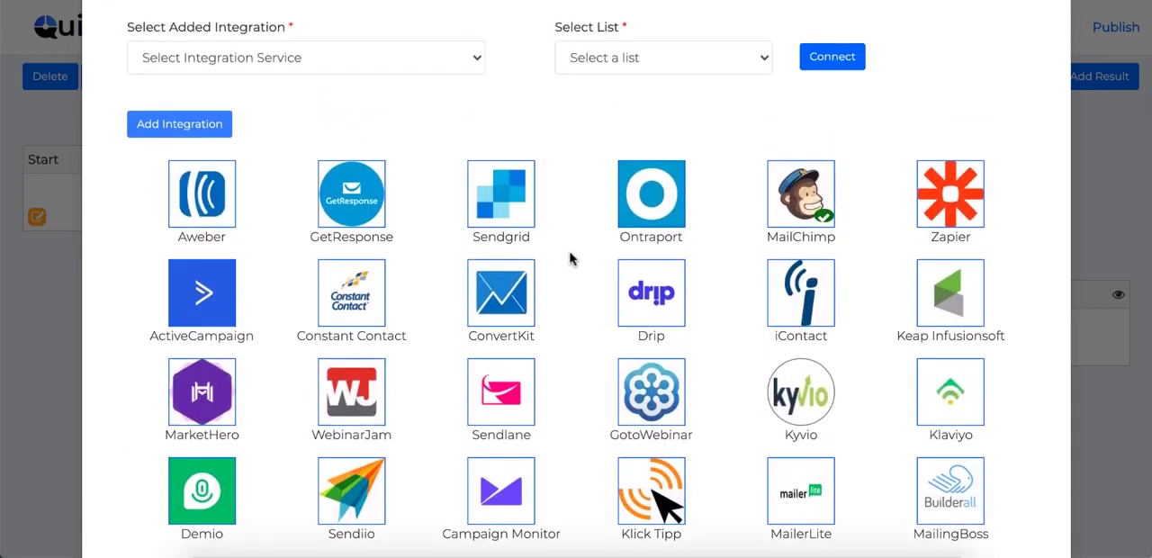
pyautogui.scroll(-1, 569, 258)
pyautogui.scroll(2, 570, 257)
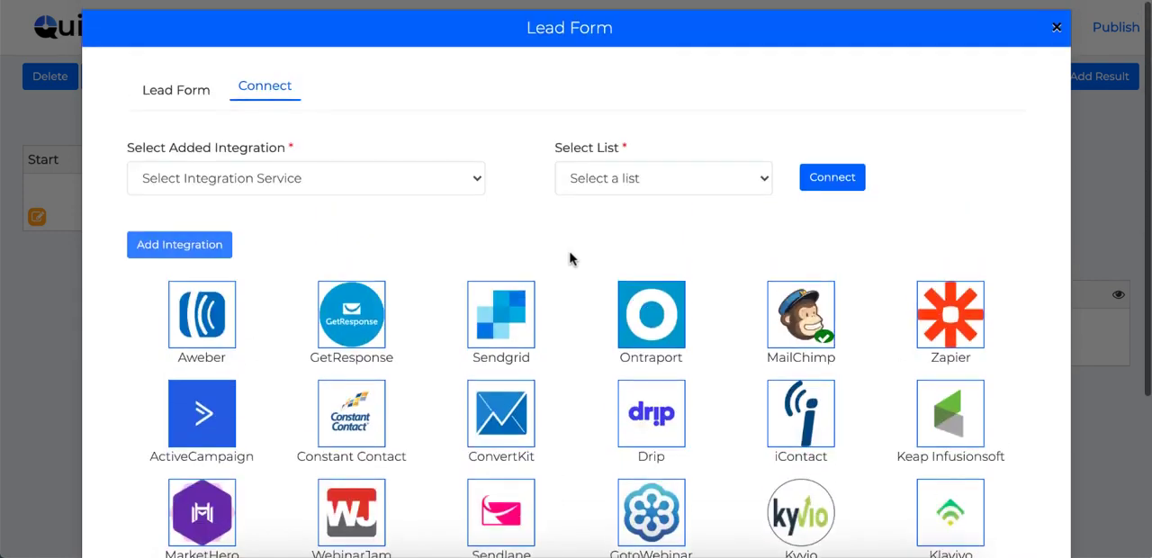
pyautogui.click(1055, 28)
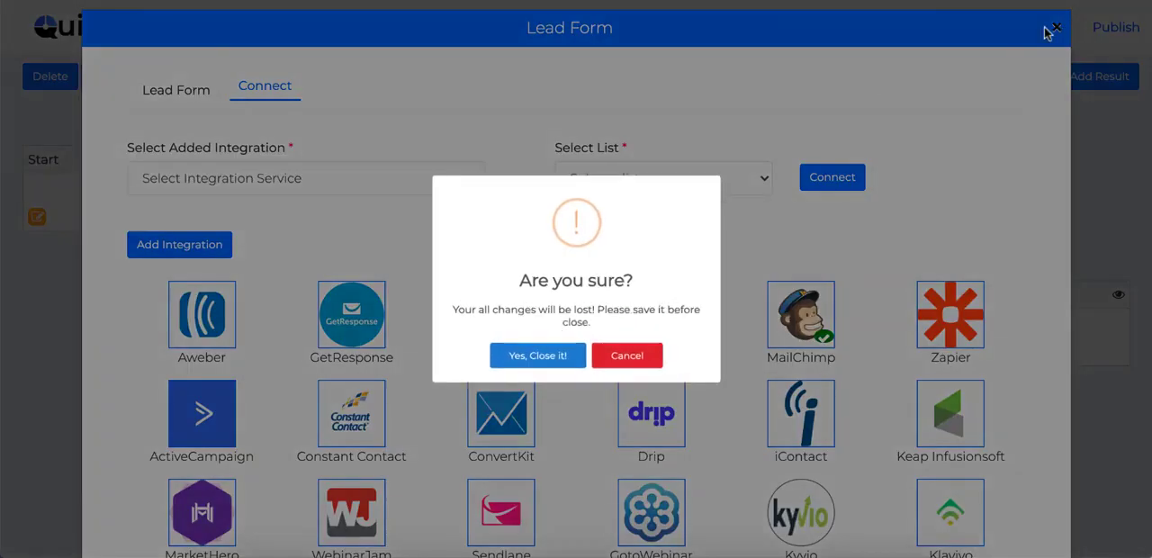
pyautogui.click(525, 361)
pyautogui.click(454, 293)
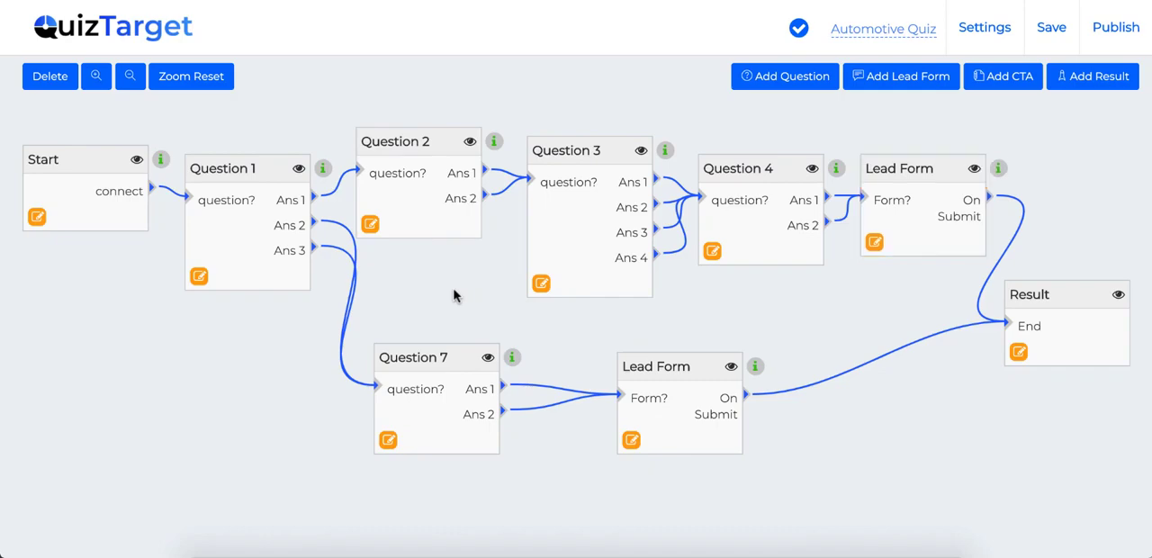
# Step: Open the quiz settings and set the theme's text font family to Arbutus
pyautogui.click(979, 34)
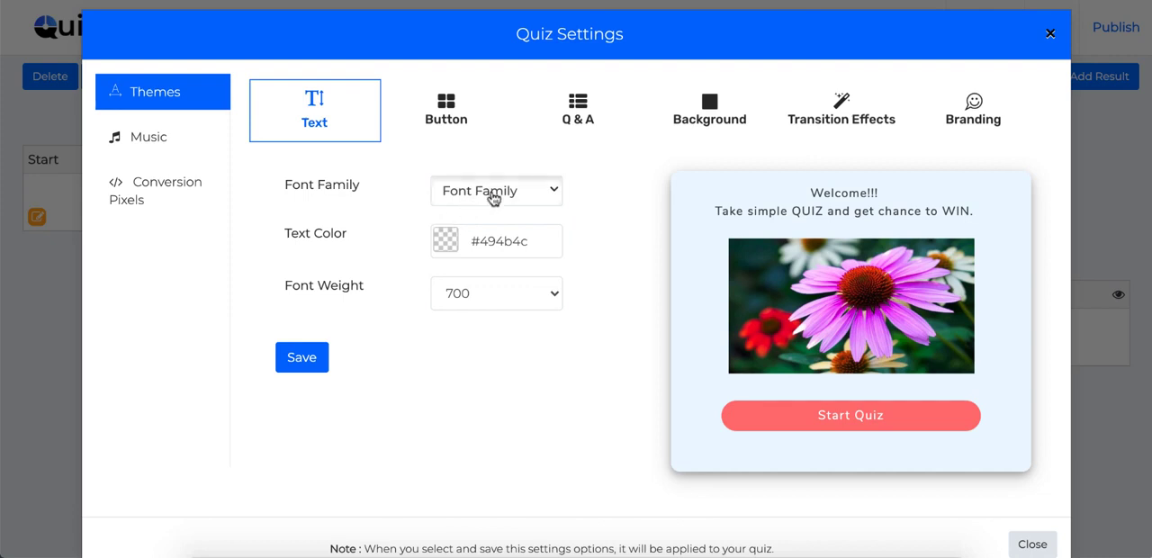
pyautogui.click(538, 198)
pyautogui.scroll(-4, 488, 322)
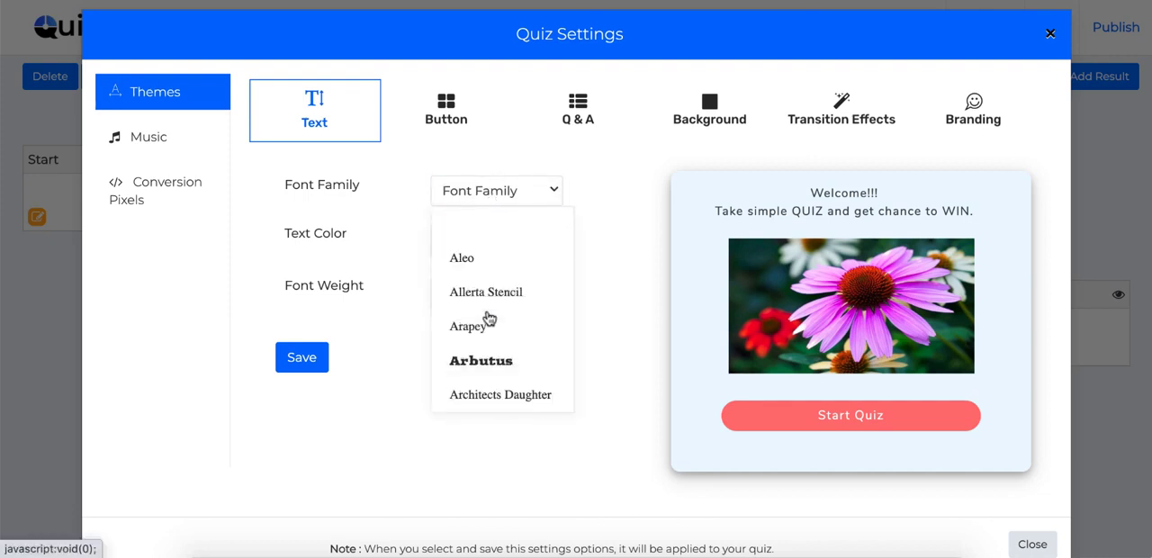
pyautogui.click(484, 300)
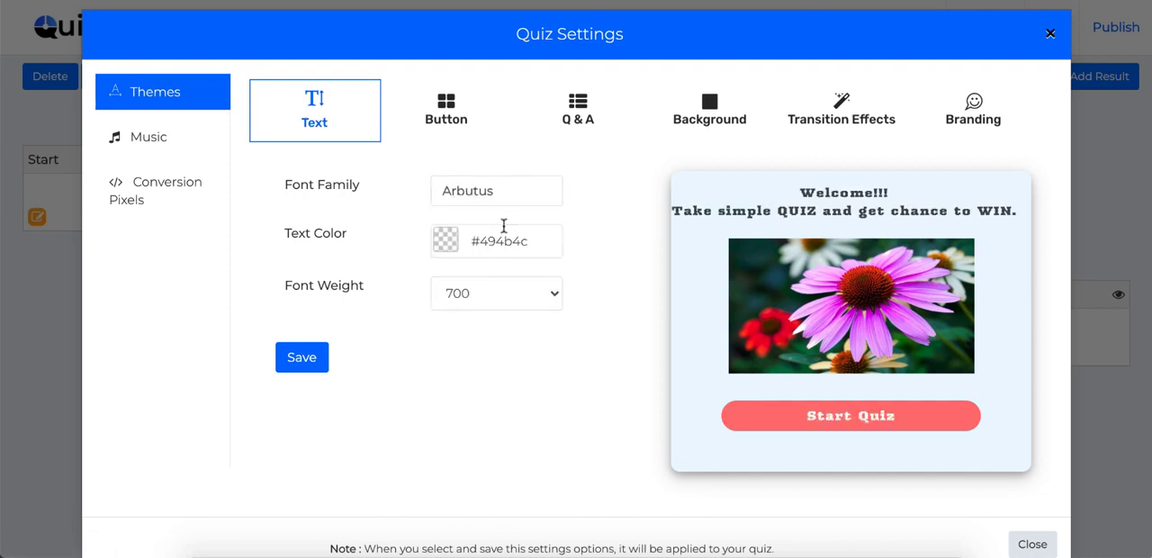
# Step: Set the theme's text color to #ff5252 and the font family to Arapey
pyautogui.click(446, 240)
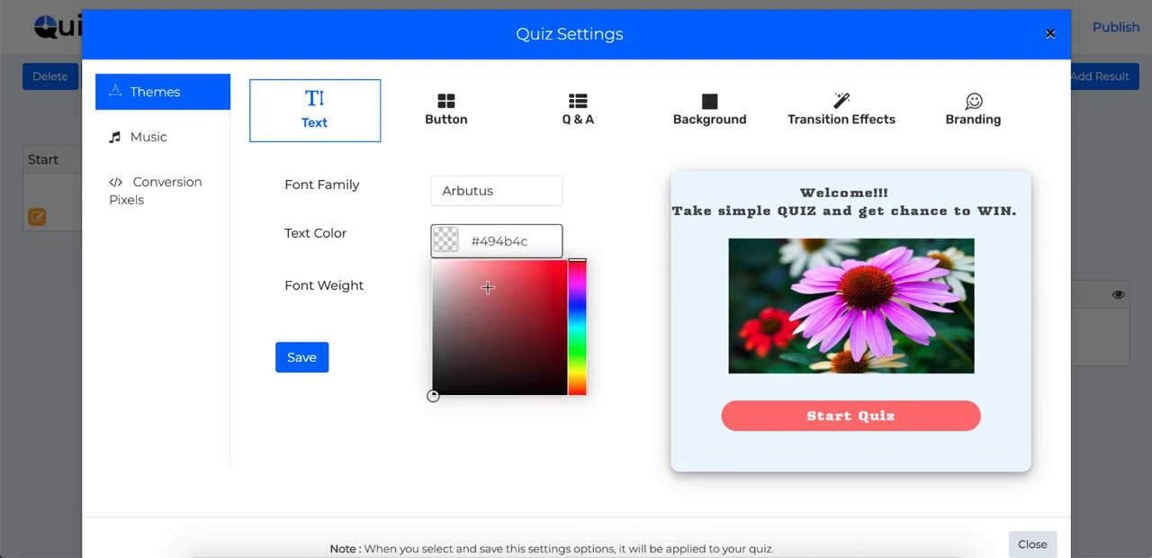
pyautogui.moveTo(488, 287); pyautogui.dragTo(525, 253)
pyautogui.click(588, 208)
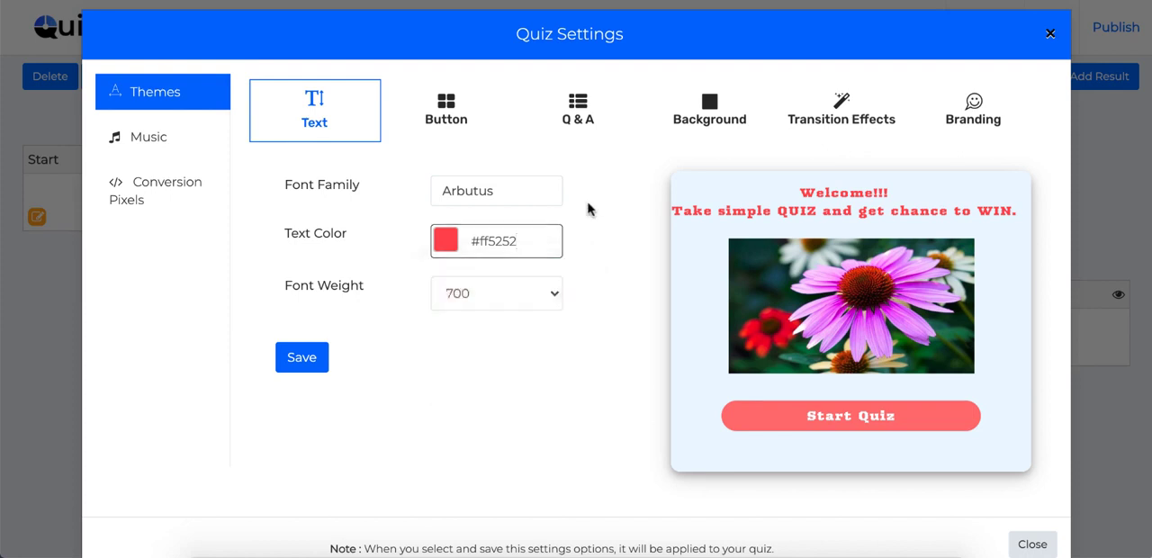
pyautogui.click(485, 193)
pyautogui.click(465, 258)
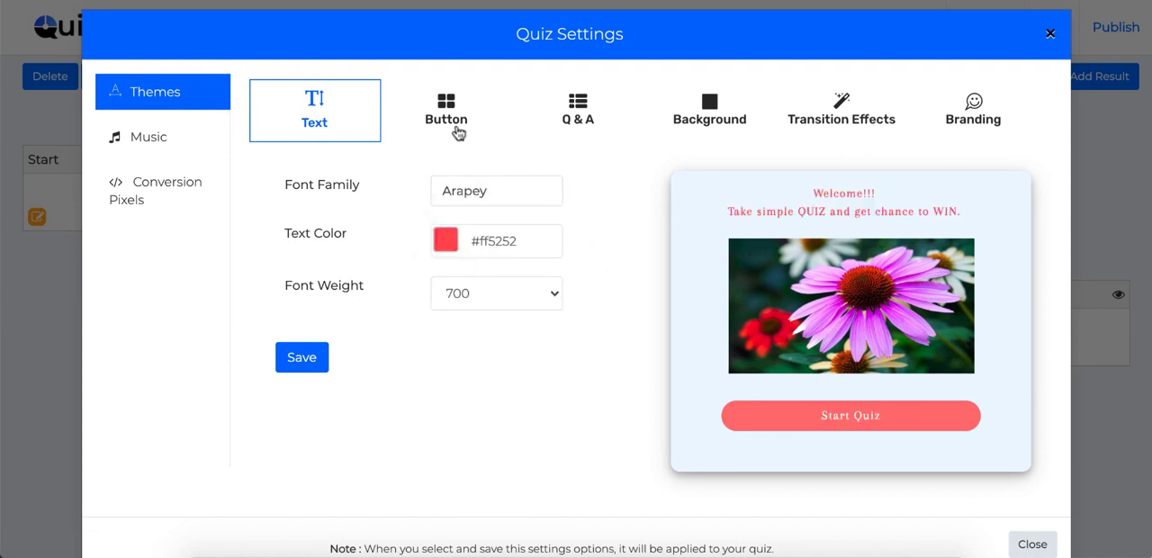
# Step: Look through the theme's button and Q & A settings and the image sources offered for an image background
pyautogui.click(449, 117)
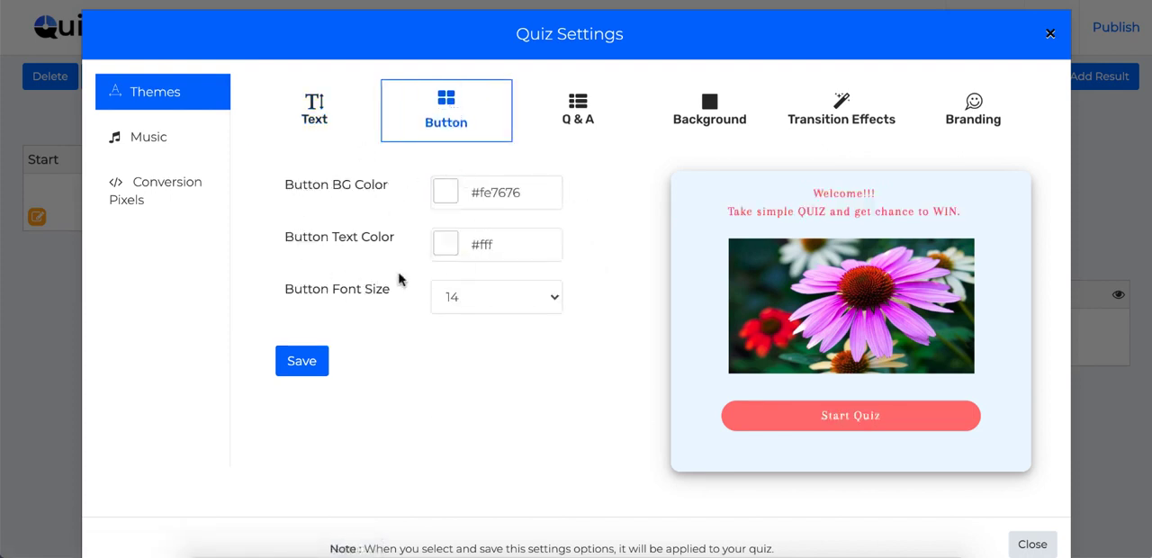
pyautogui.click(577, 126)
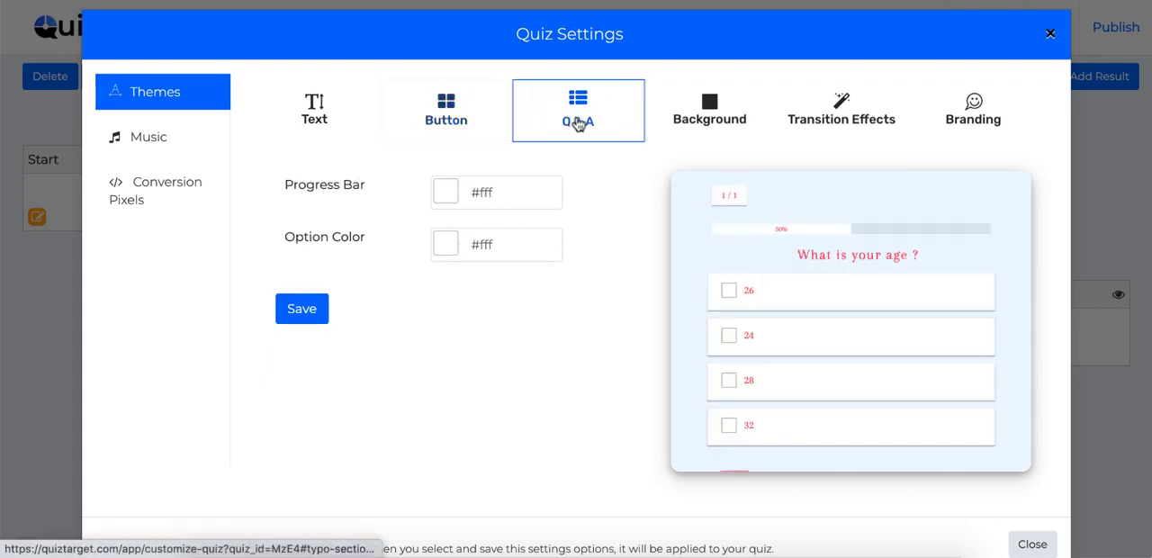
pyautogui.click(709, 112)
pyautogui.click(482, 193)
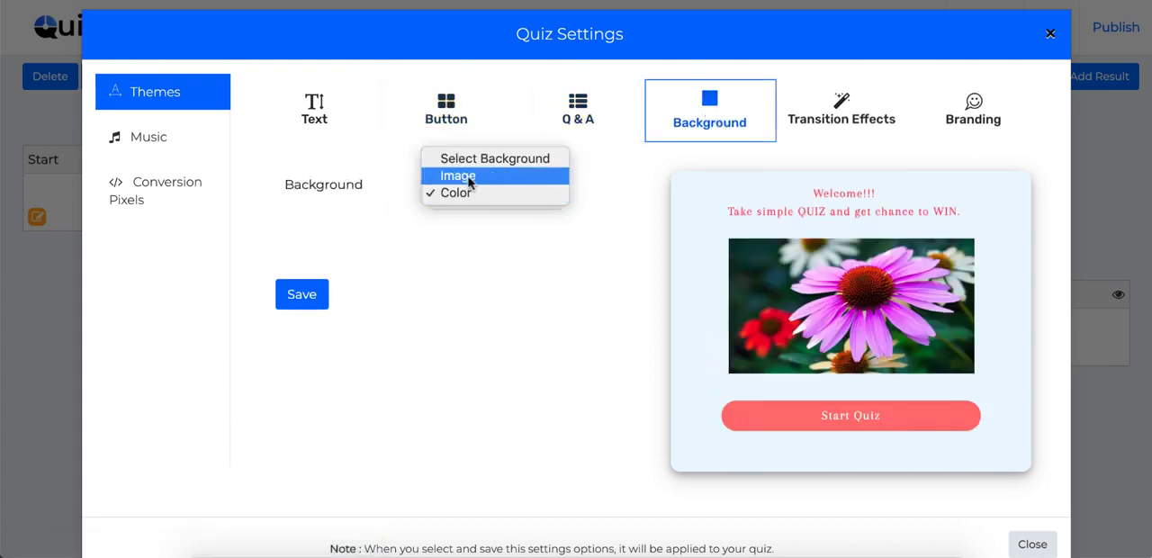
pyautogui.click(468, 176)
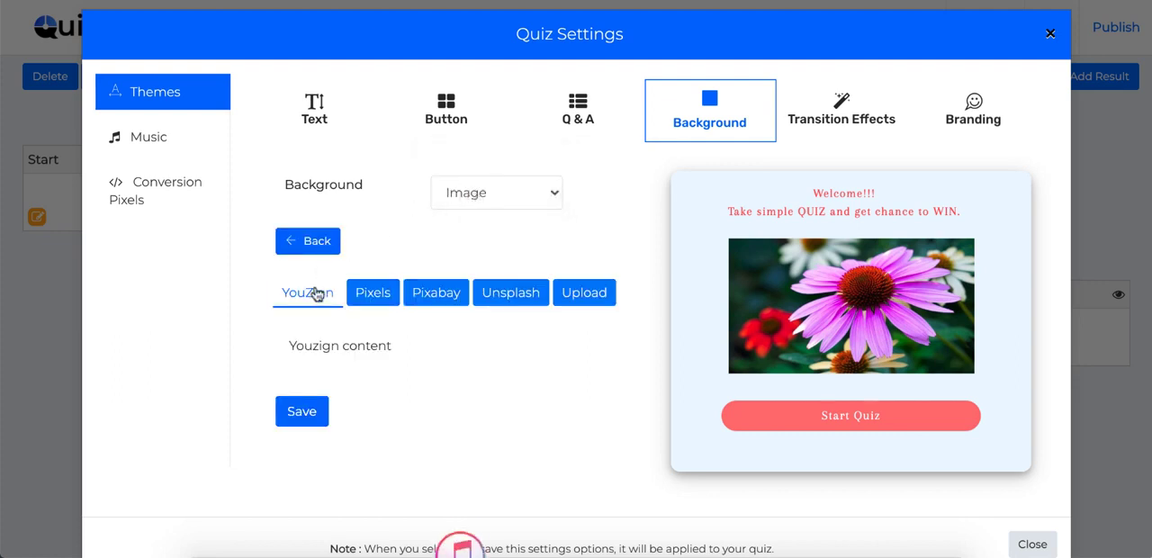
pyautogui.click(376, 300)
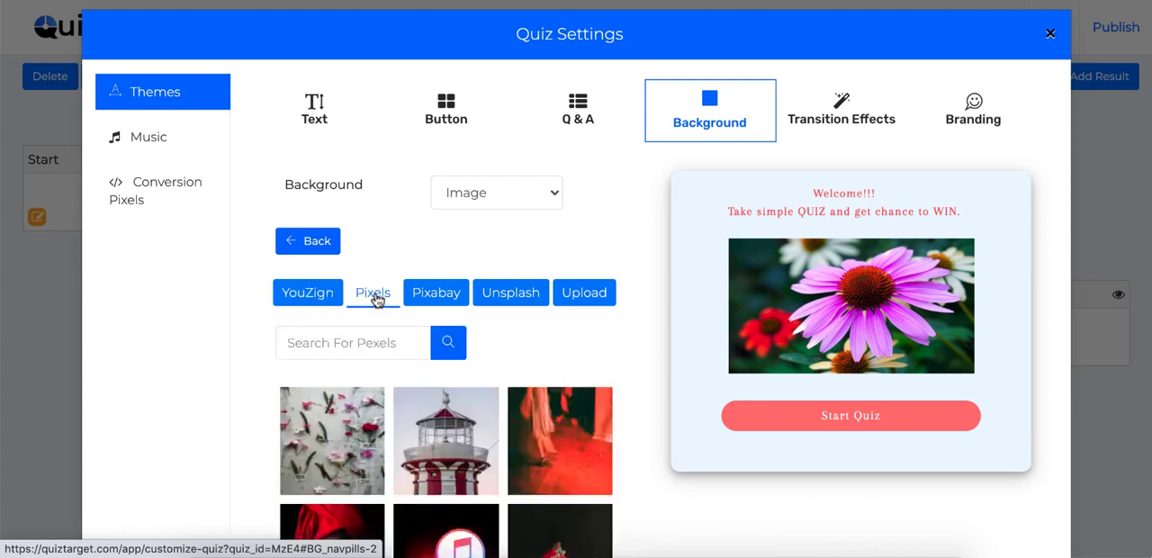
pyautogui.click(442, 296)
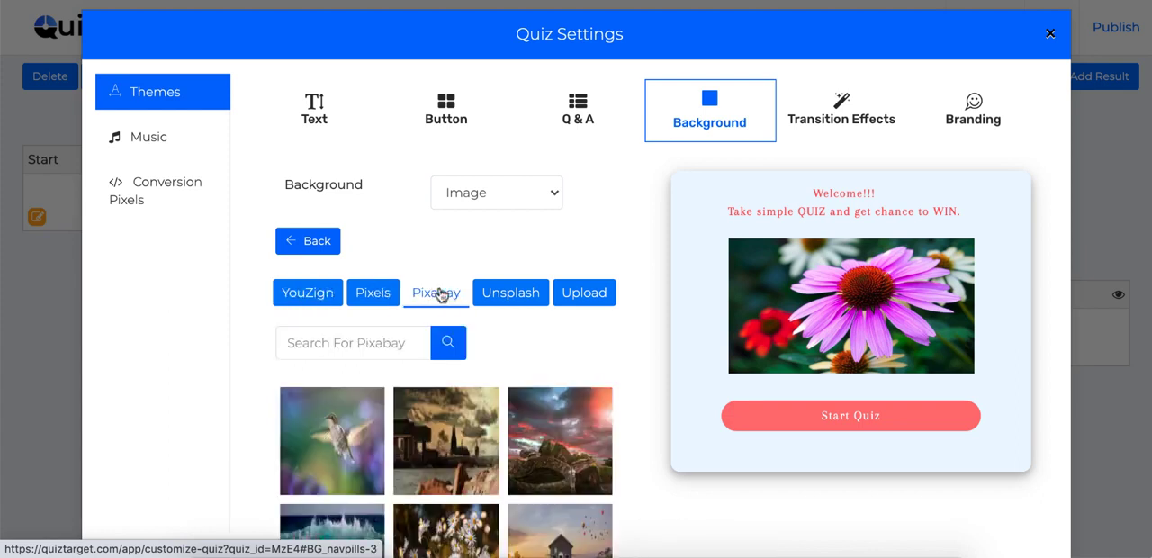
pyautogui.click(372, 294)
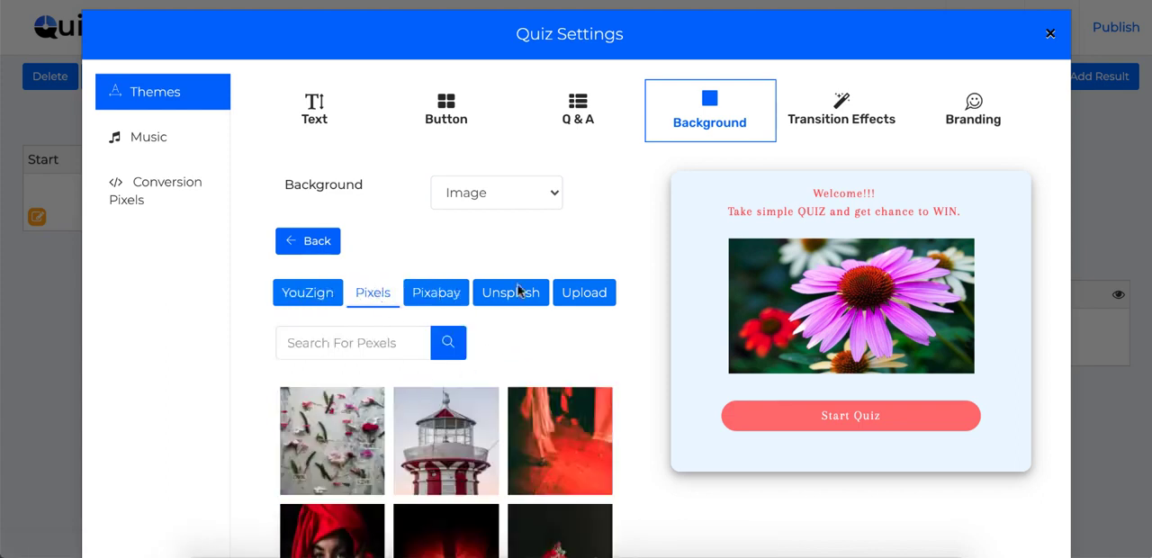
pyautogui.click(585, 292)
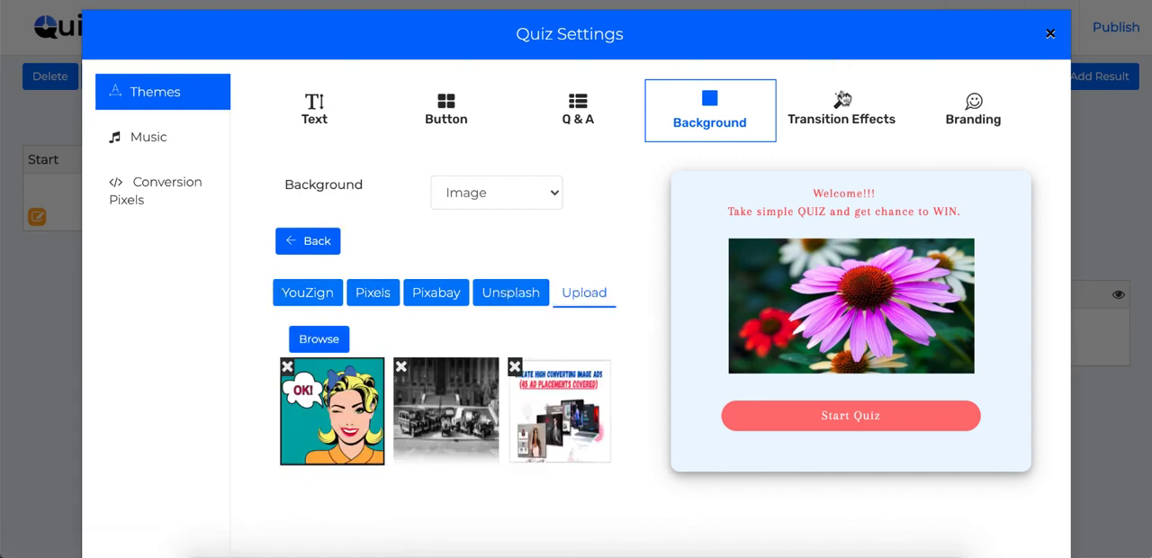
# Step: Set the theme's transition effects to BackInRight for the In Effect and fadeOut for the Out Effect
pyautogui.click(837, 117)
pyautogui.click(460, 184)
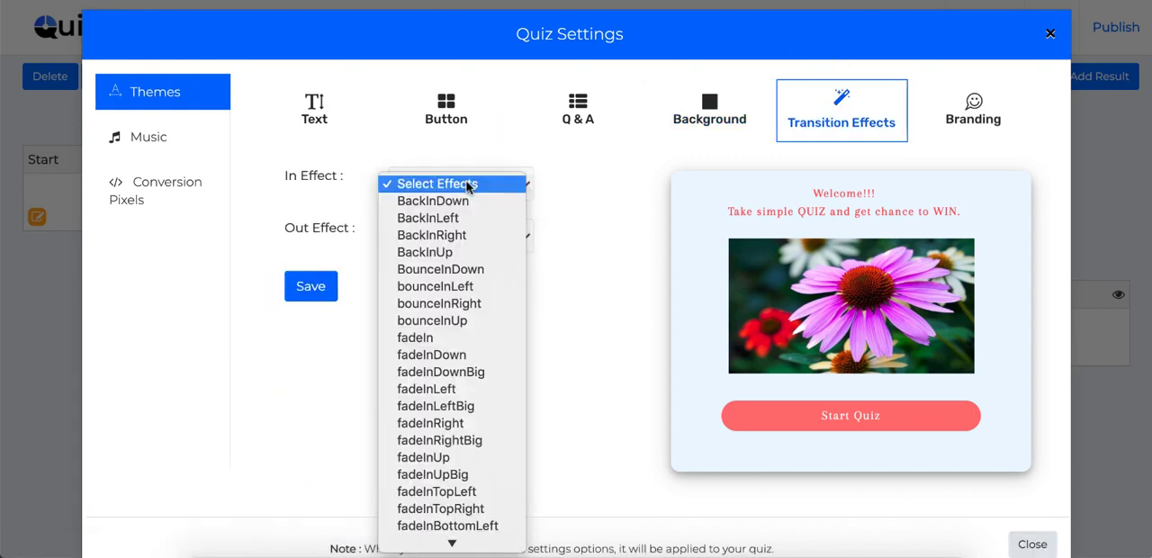
pyautogui.click(450, 201)
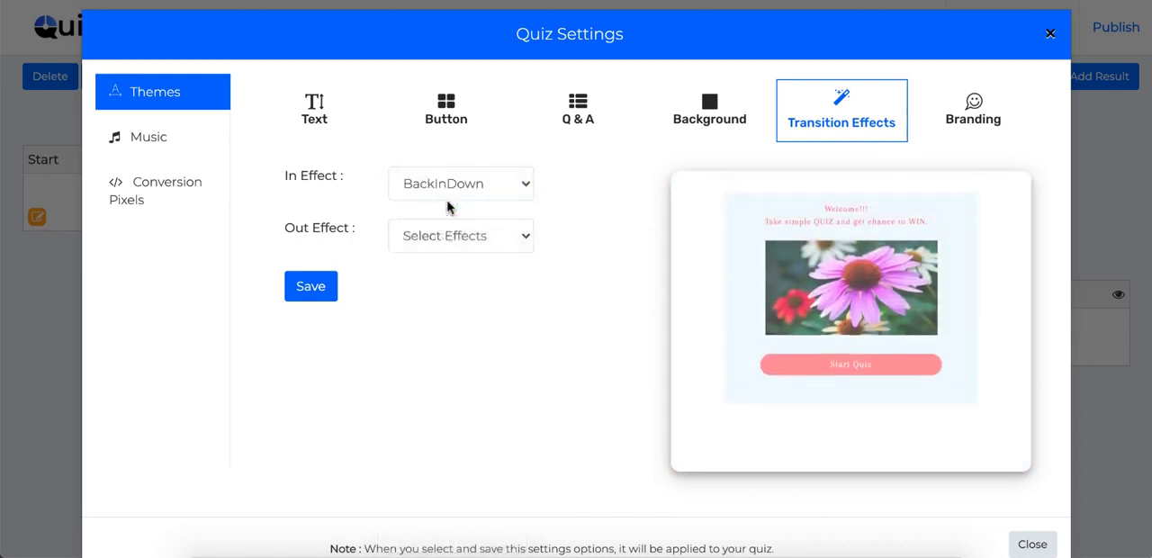
pyautogui.click(477, 237)
pyautogui.click(466, 255)
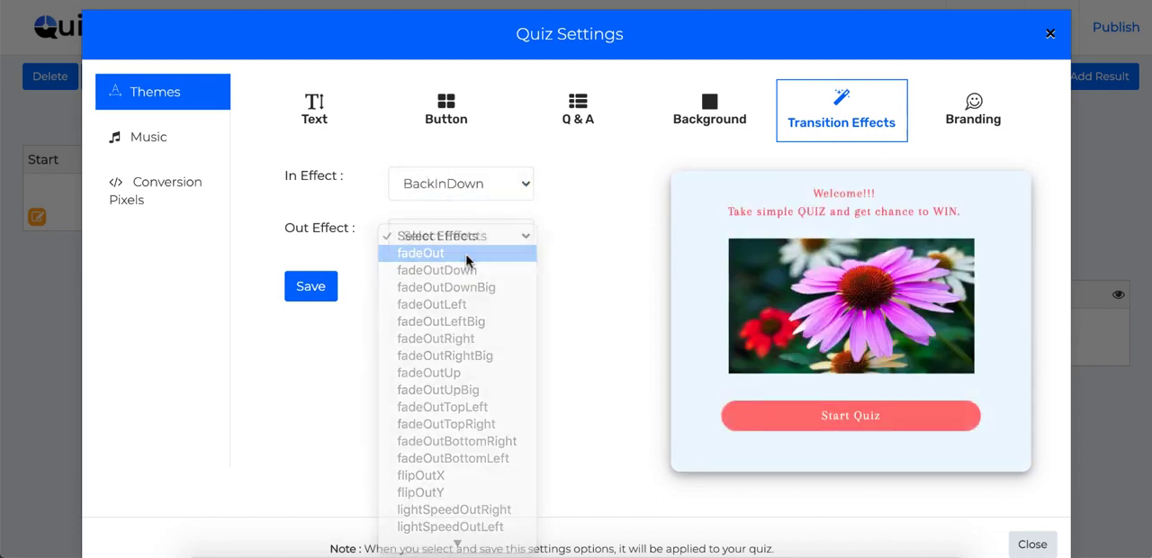
pyautogui.click(458, 186)
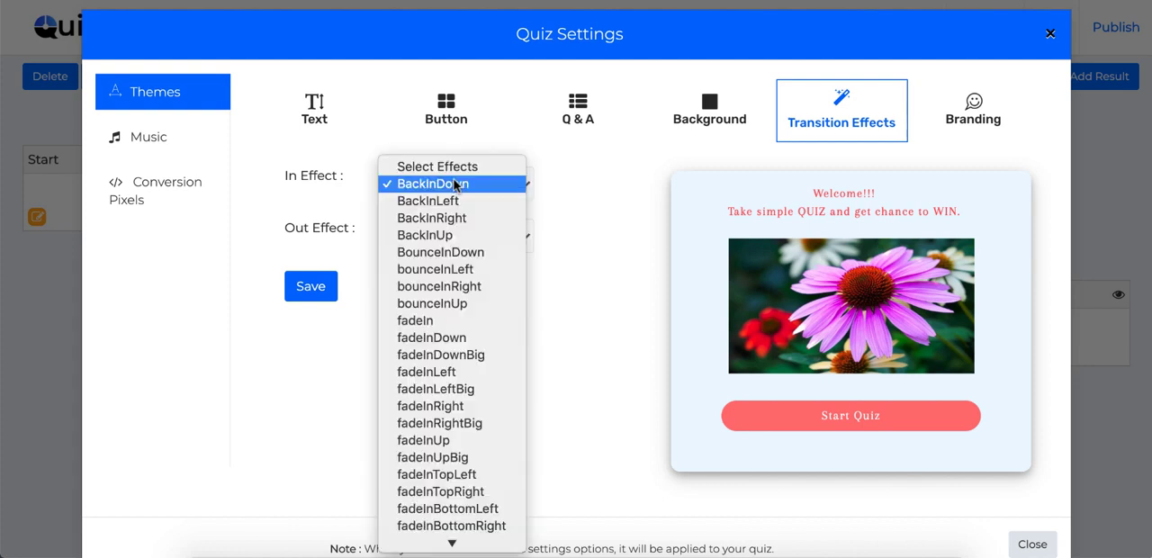
pyautogui.click(455, 217)
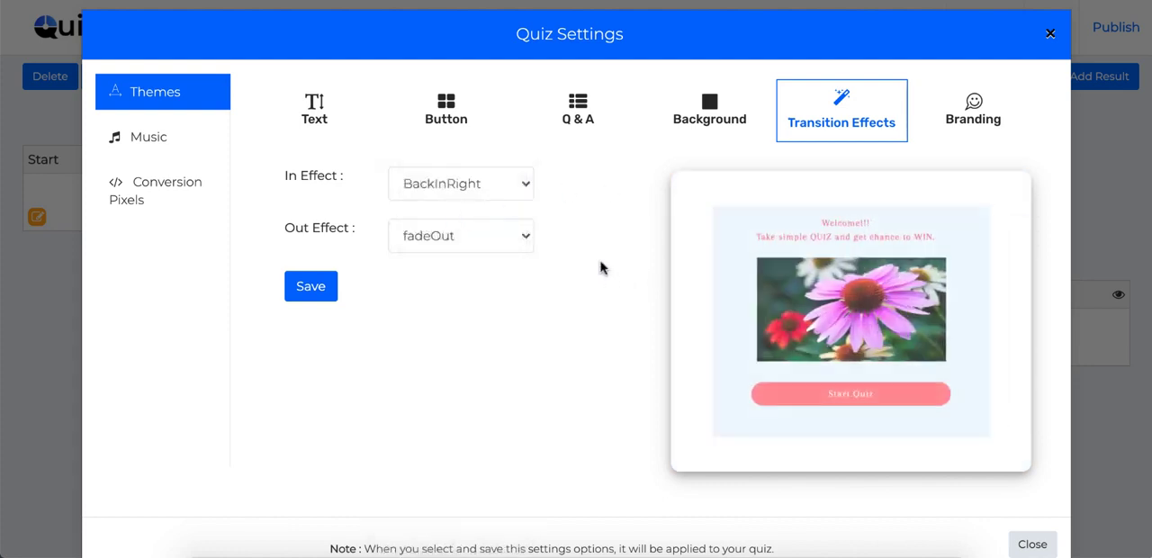
# Step: View the theme's branding settings and the choices for branding position and alignment
pyautogui.click(972, 108)
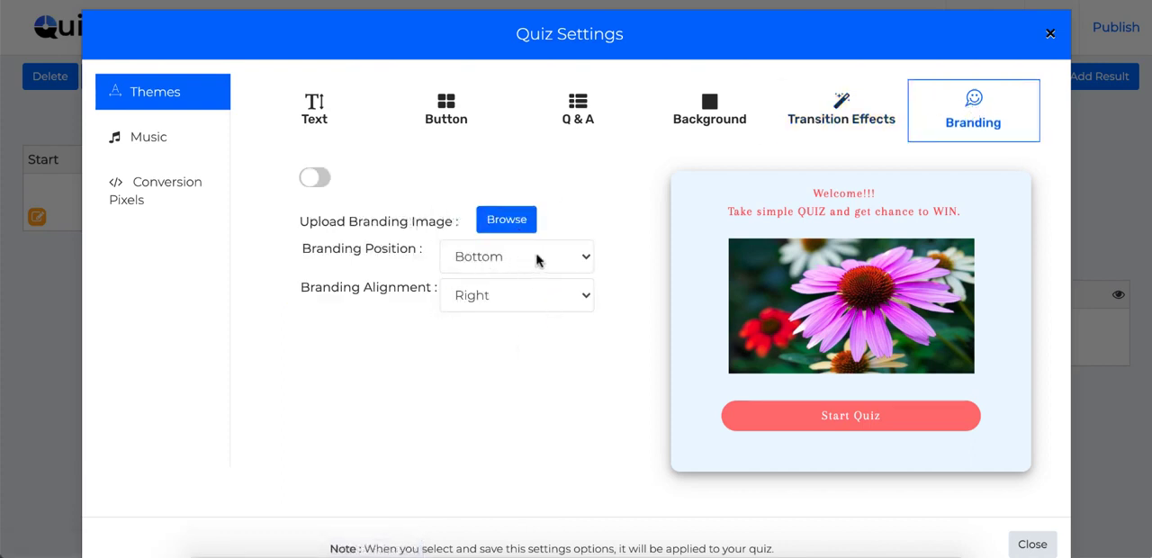
pyautogui.click(537, 260)
pyautogui.click(537, 258)
pyautogui.click(540, 295)
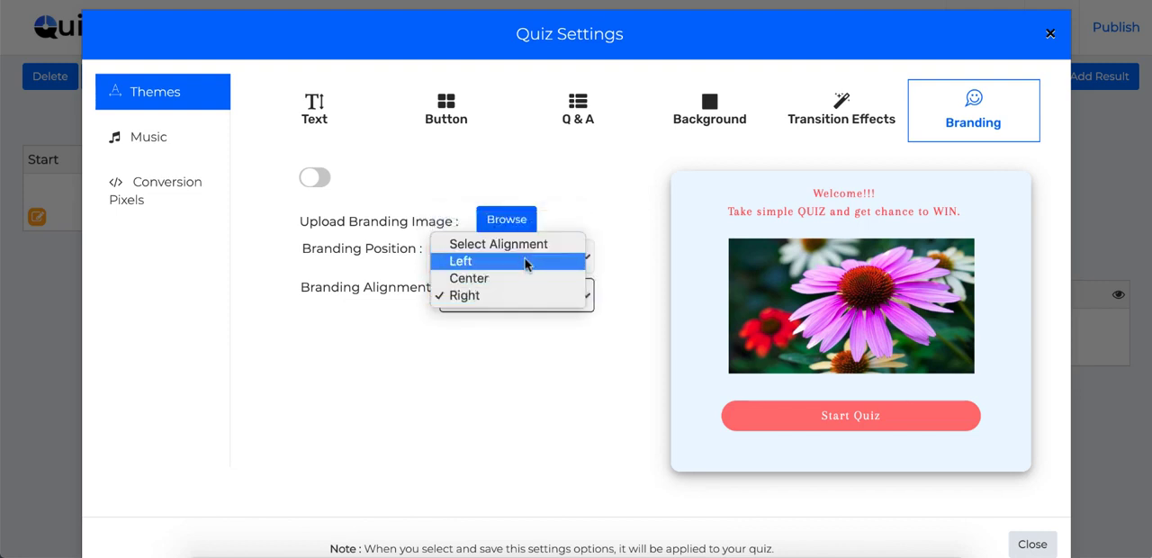
pyautogui.click(543, 360)
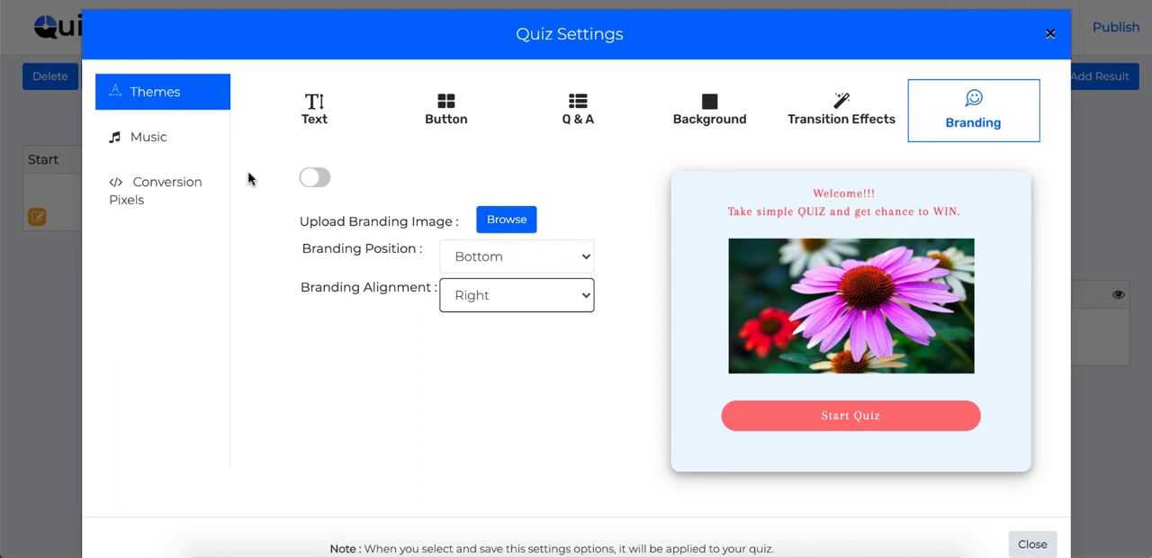
# Step: View the music available for the quiz background, correct answers and wrong answers
pyautogui.click(151, 141)
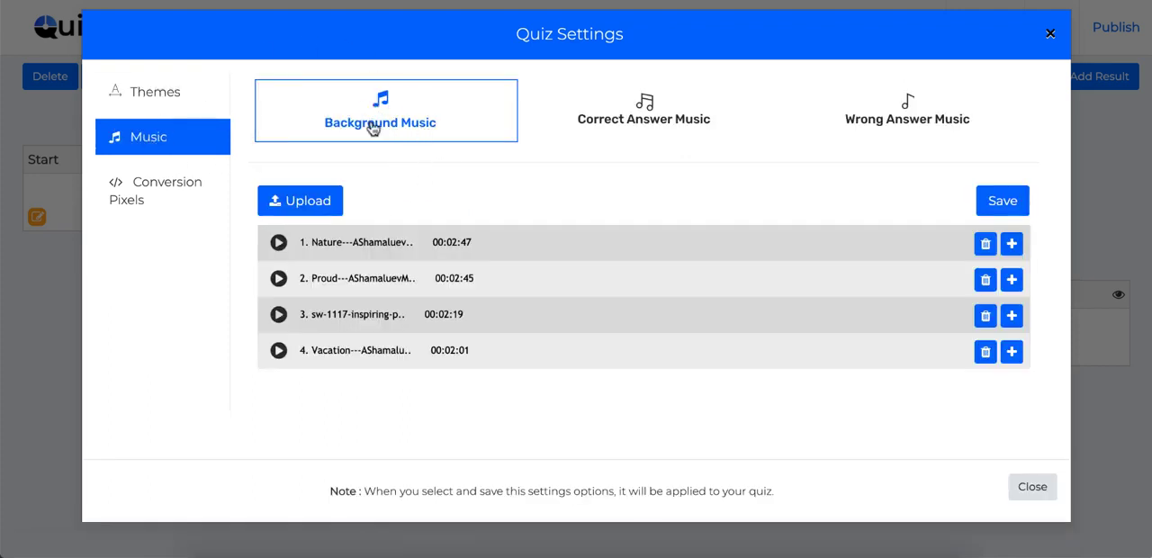
pyautogui.click(632, 128)
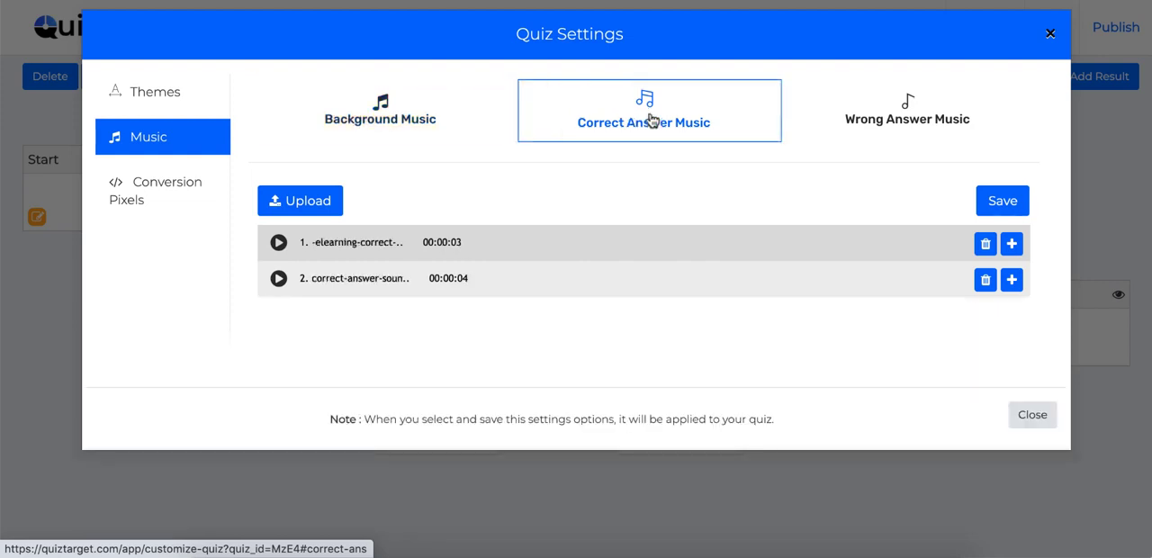
pyautogui.click(856, 122)
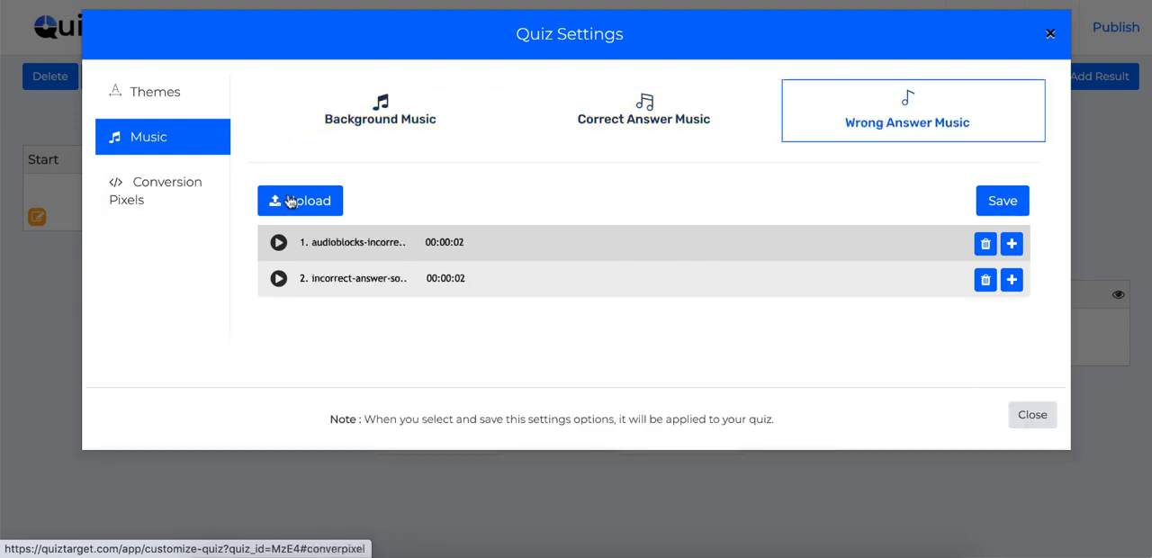
# Step: View the conversion pixel settings for Google, Facebook and Other
pyautogui.click(183, 205)
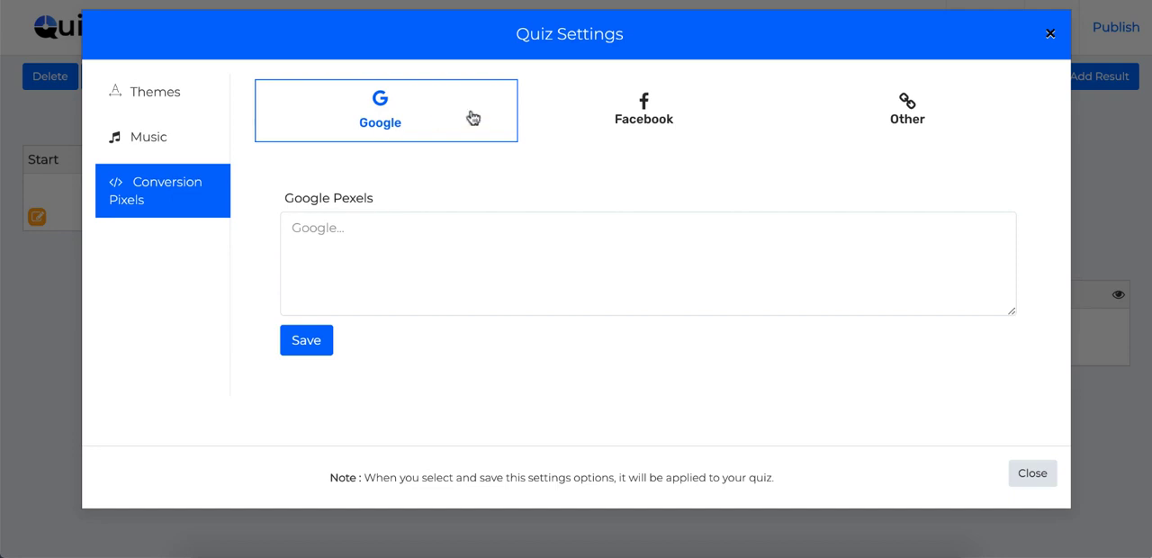
pyautogui.click(644, 121)
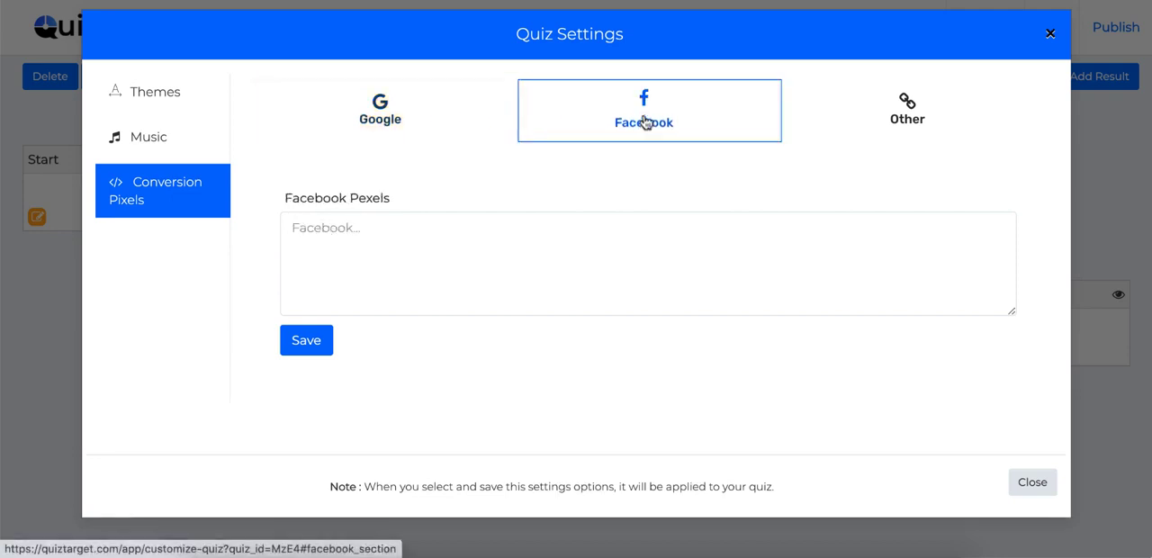
pyautogui.click(908, 119)
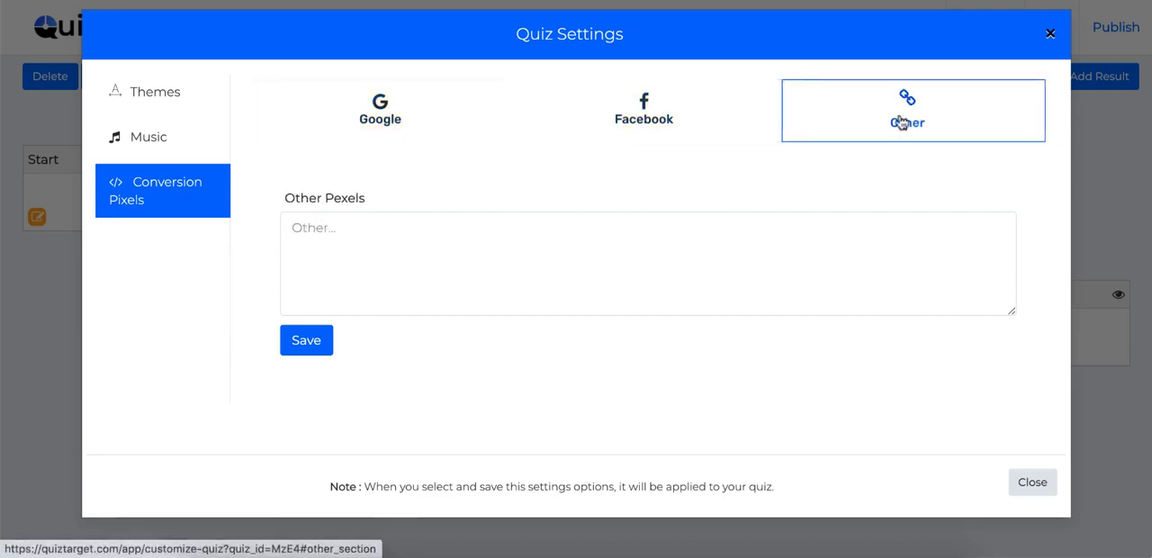
# Step: Enter "add here" as the Google conversion pixel, and close the quiz settings without saving
pyautogui.click(398, 120)
pyautogui.click(373, 244)
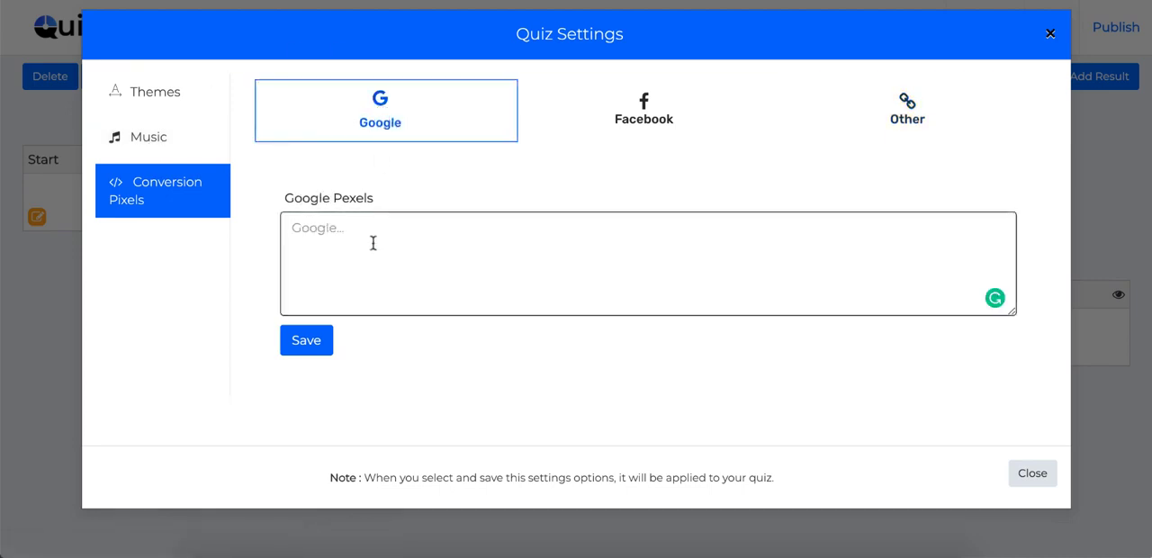
pyautogui.write('add p')
pyautogui.press('BackSpace')
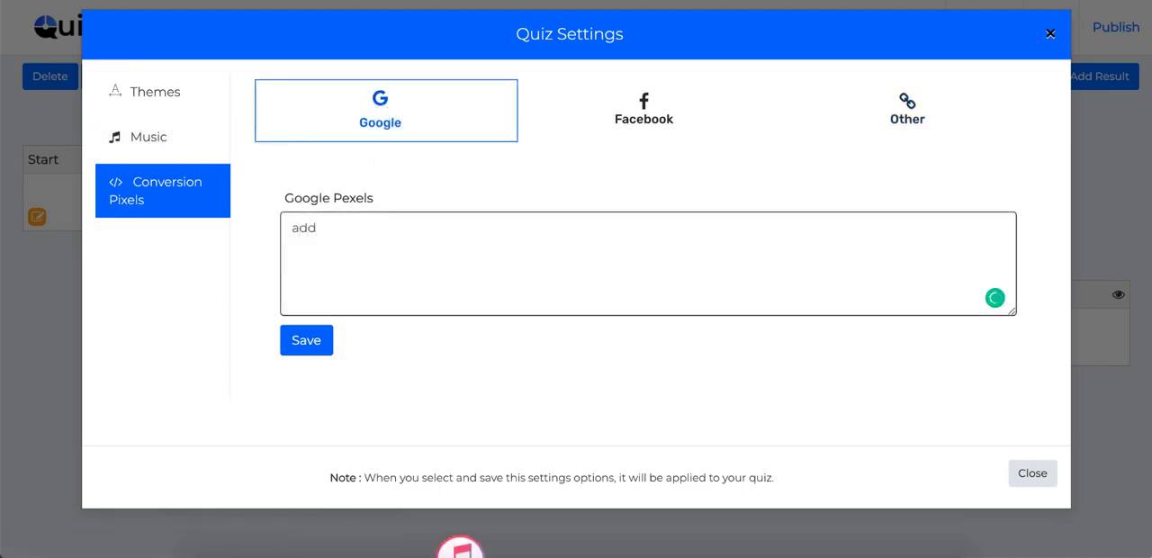
pyautogui.write('here')
pyautogui.click(1050, 34)
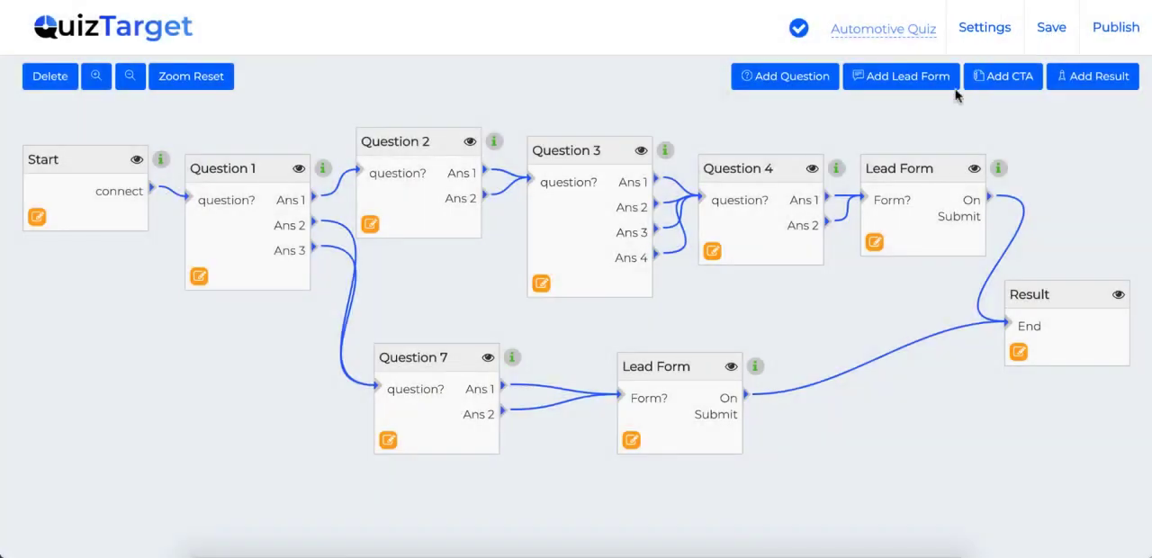
# Step: Publish the quiz and answer the preview's engine oil question with lubrication and the spark plug question with "No, it is fine to only recharge them."
pyautogui.click(1116, 36)
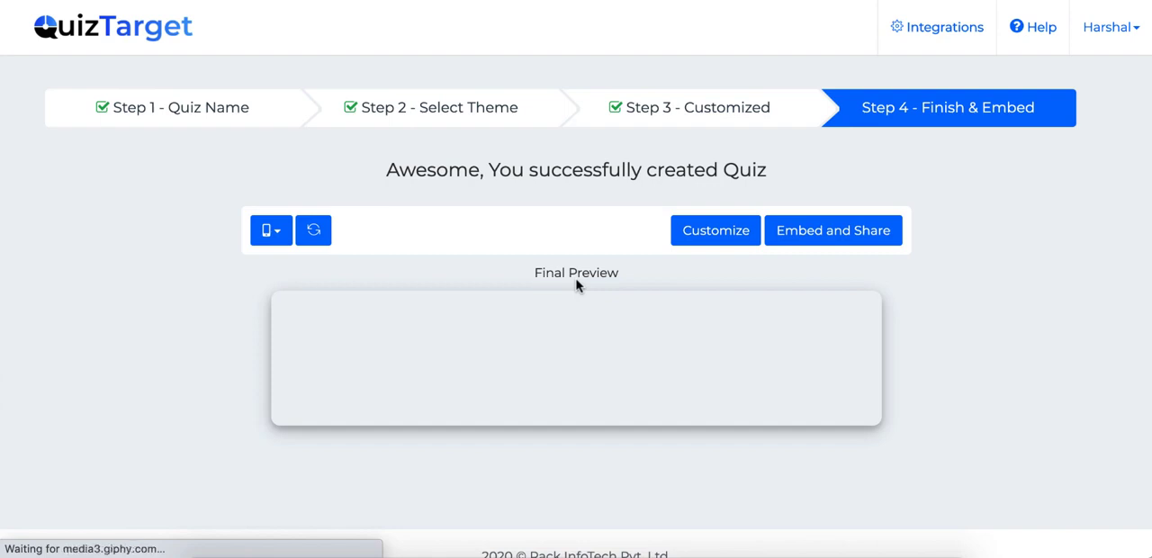
pyautogui.scroll(-3, 712, 181)
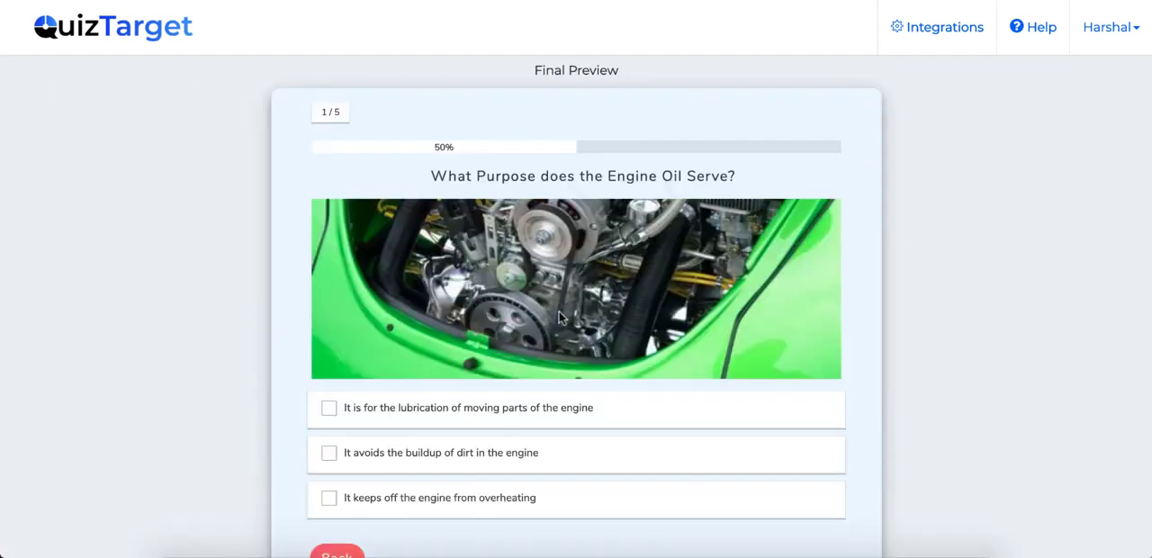
pyautogui.click(486, 407)
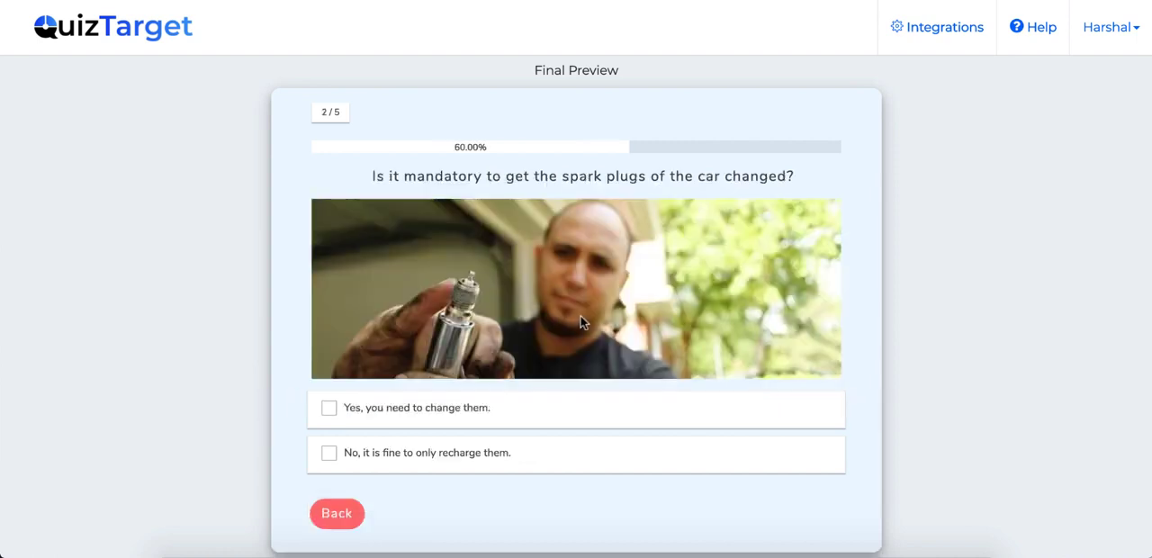
pyautogui.click(442, 454)
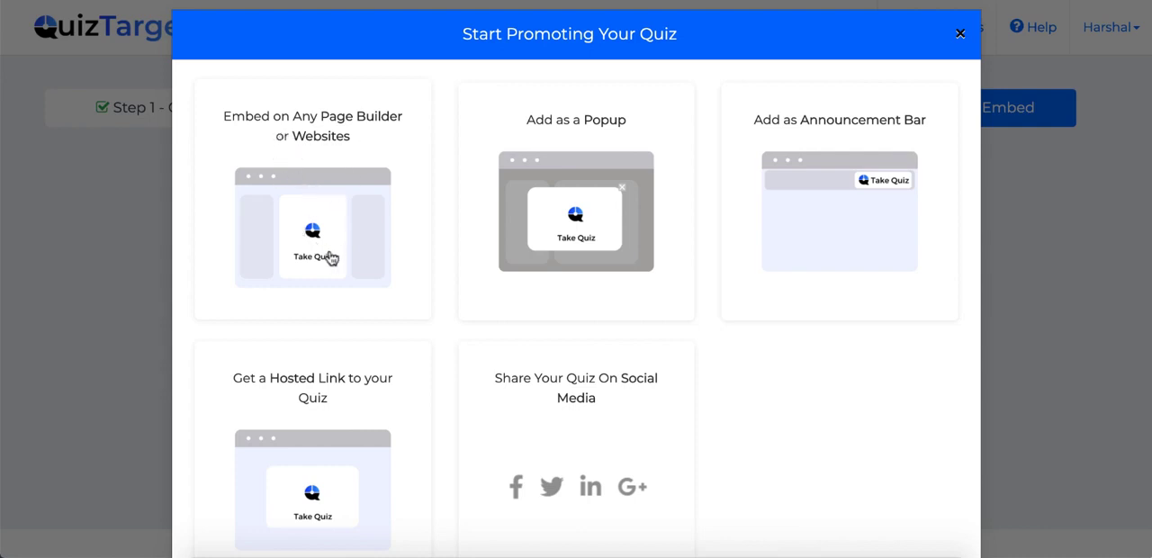
# Step: View the website embed code for the quiz, and look over the other ways to promote it
pyautogui.click(320, 206)
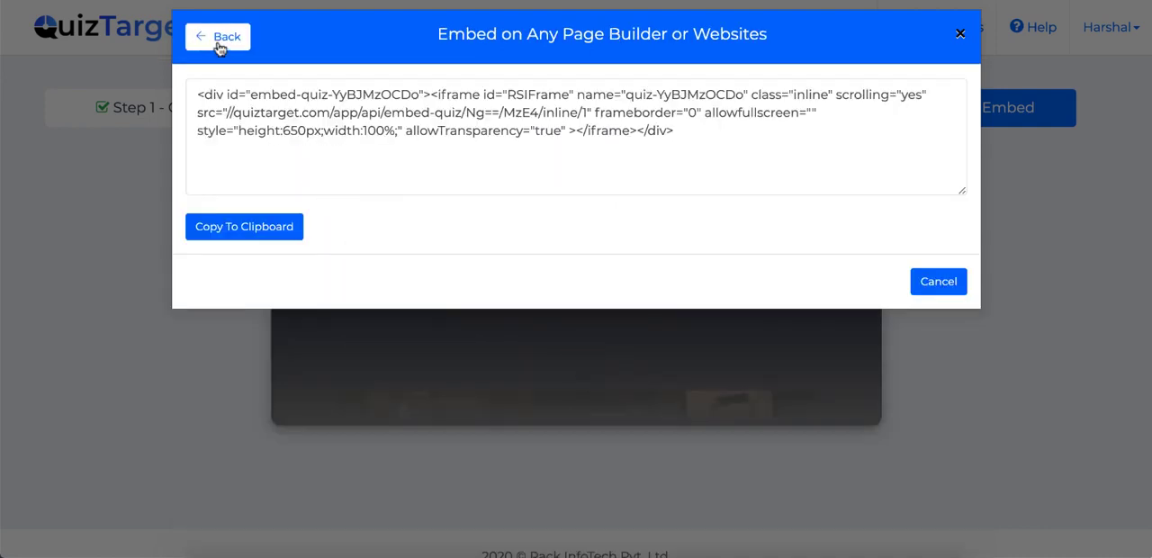
pyautogui.click(218, 45)
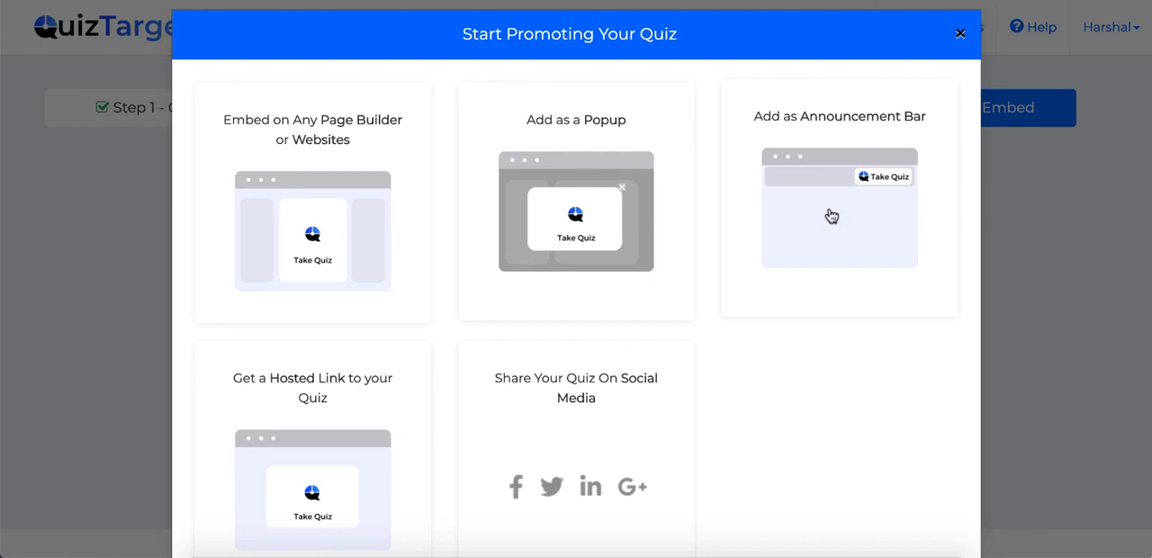
pyautogui.scroll(-1, 831, 216)
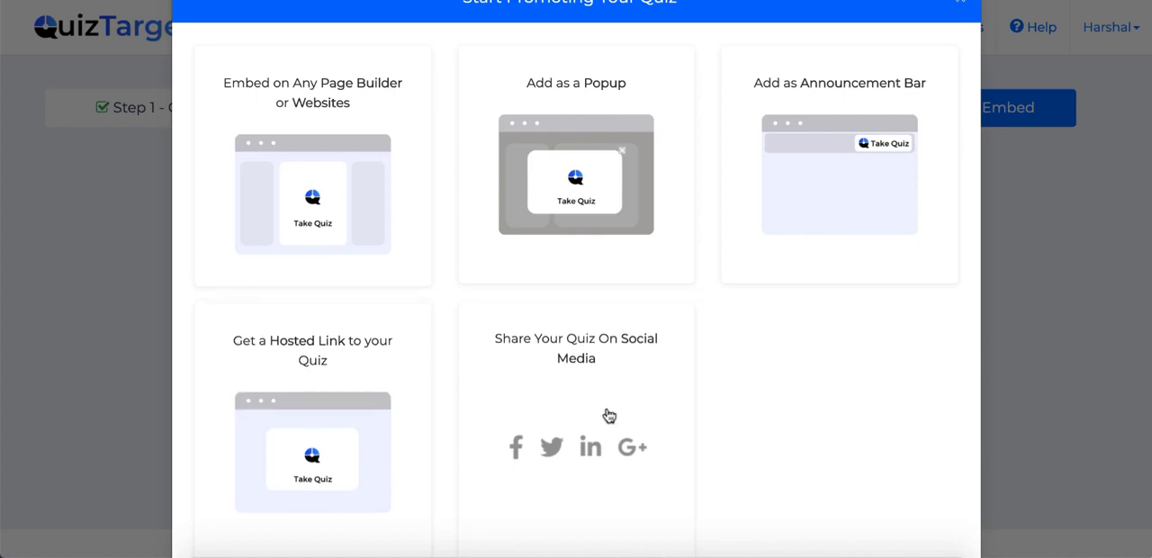
pyautogui.scroll(-1, 569, 403)
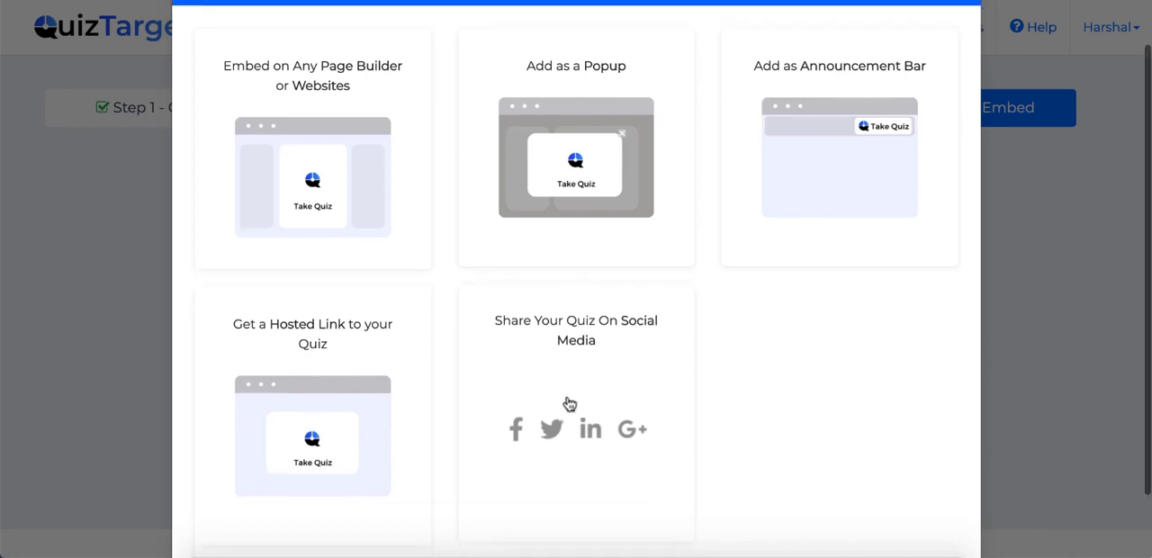
pyautogui.scroll(1, 569, 403)
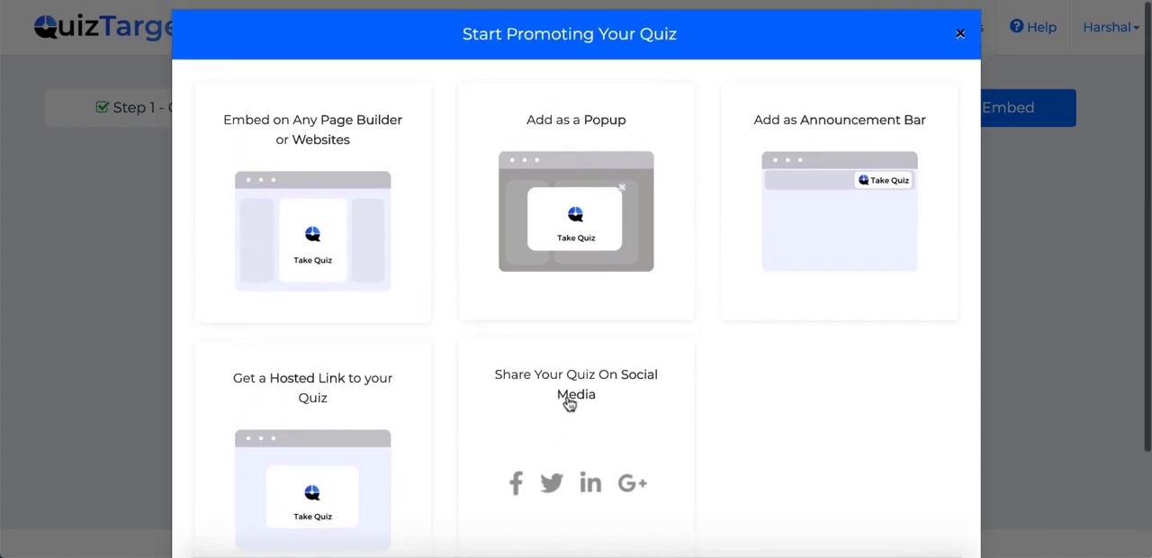